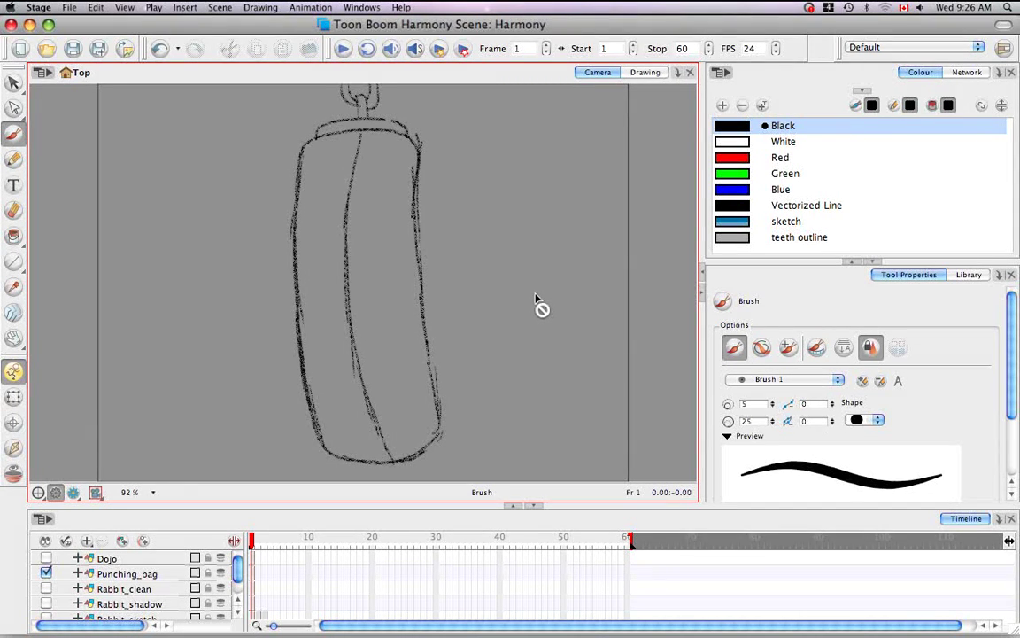
- Add a new drawing layer above Dojo and name it Punchingbag_clean
click(122, 541)
double_click(122, 559)
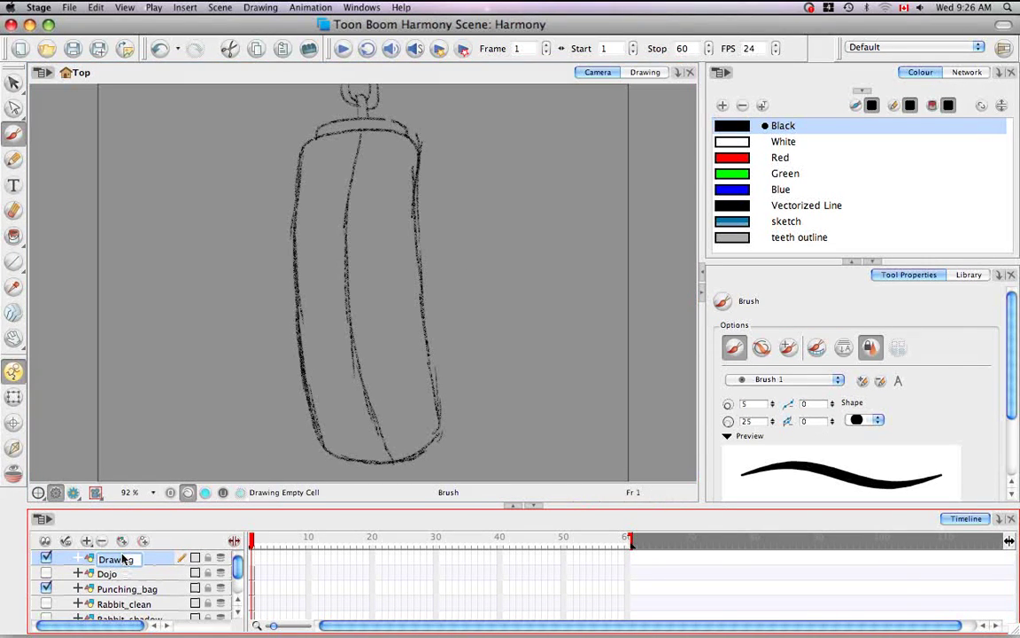
key(BackSpace)
key(BackSpace)
key(BackSpace)
key(BackSpace)
key(BackSpace)
text(_)
key(Return)
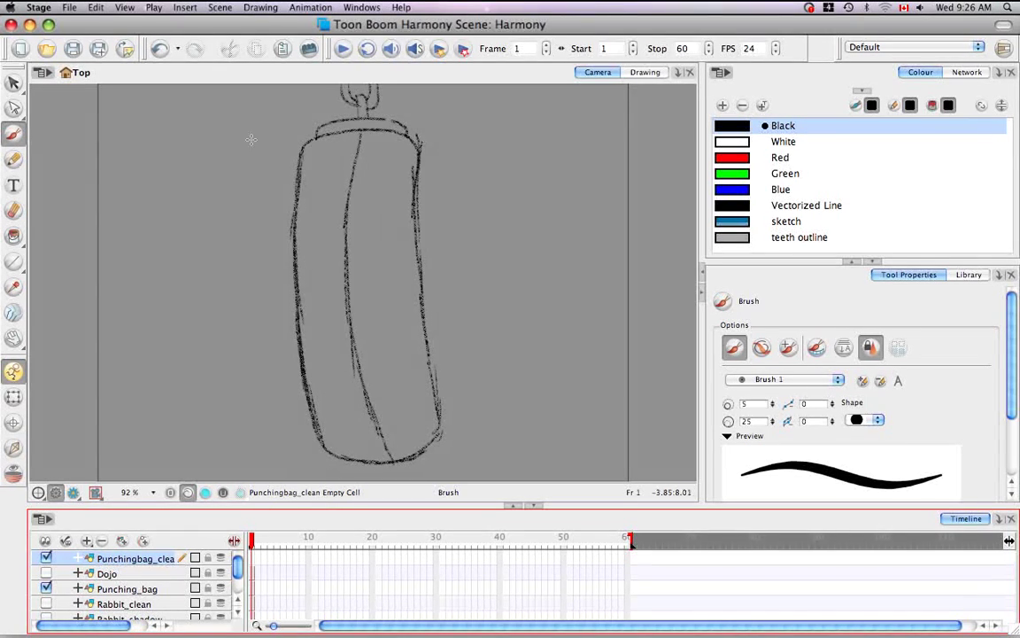
- Ink the closed outline of the punching bag's body over the rough sketch with the black Brush
mouse_move(440, 230)
mouse_down()
mouse_move(485, 300)
mouse_move(371, 371)
mouse_move(392, 371)
mouse_up()
key(2)
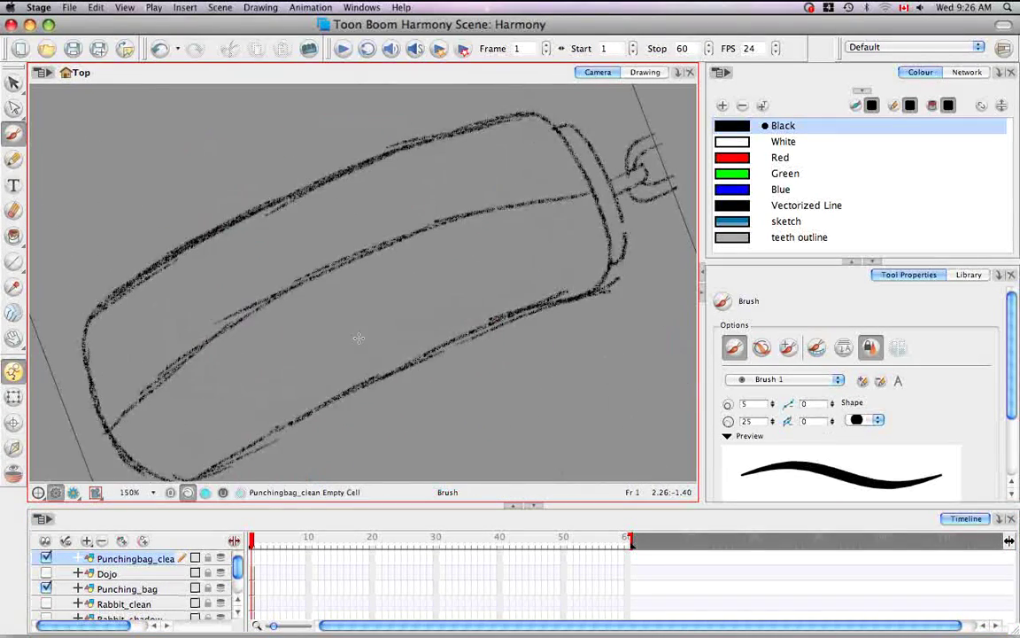
drag(136, 325, 162, 342)
mouse_move(131, 439)
mouse_down()
mouse_move(111, 352)
mouse_move(140, 314)
mouse_move(248, 247)
mouse_move(396, 176)
mouse_move(531, 135)
mouse_move(561, 134)
mouse_move(586, 147)
mouse_up()
drag(530, 248, 310, 119)
drag(271, 226, 300, 314)
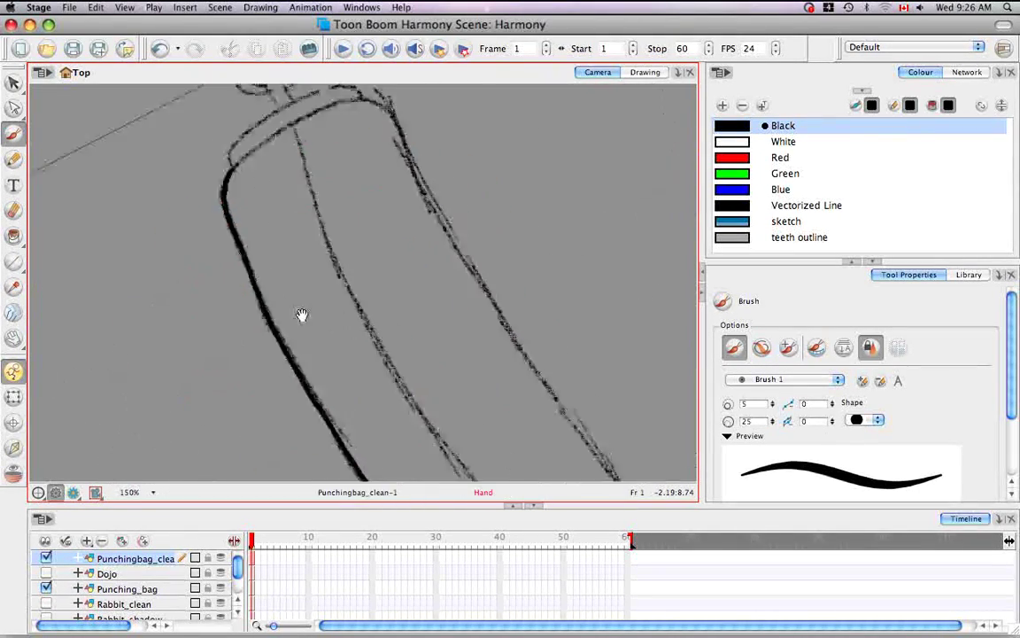
mouse_move(236, 181)
mouse_down()
mouse_move(267, 317)
mouse_move(316, 261)
mouse_move(400, 235)
mouse_move(427, 266)
mouse_up()
drag(524, 313, 358, 146)
mouse_move(411, 230)
mouse_down()
mouse_move(391, 273)
mouse_move(263, 399)
mouse_up()
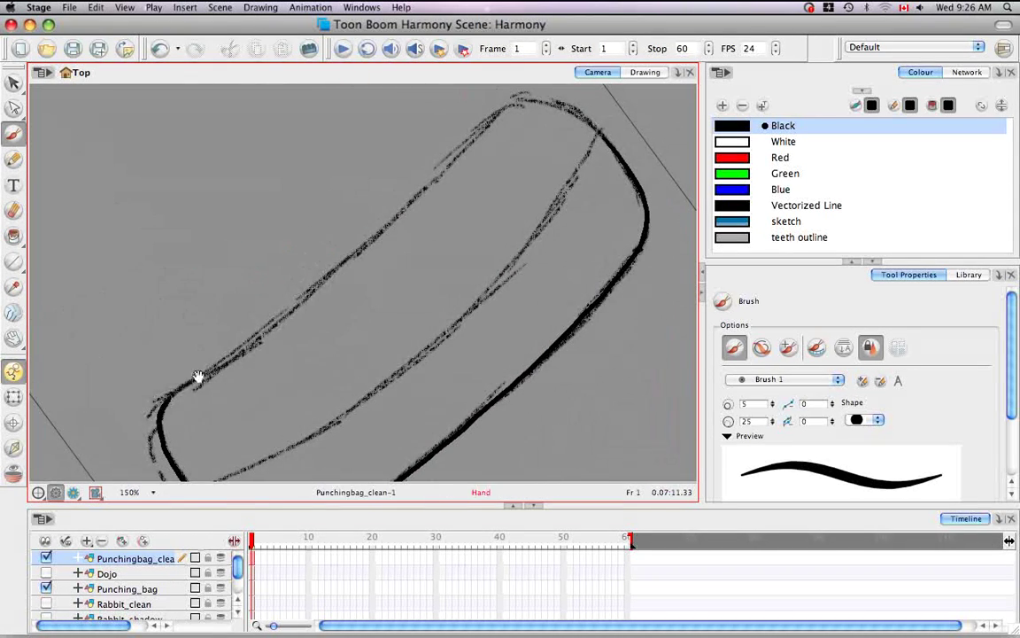
mouse_move(170, 402)
mouse_down()
mouse_move(264, 335)
mouse_move(479, 129)
mouse_move(521, 103)
mouse_move(421, 198)
mouse_move(319, 167)
mouse_move(397, 416)
mouse_up()
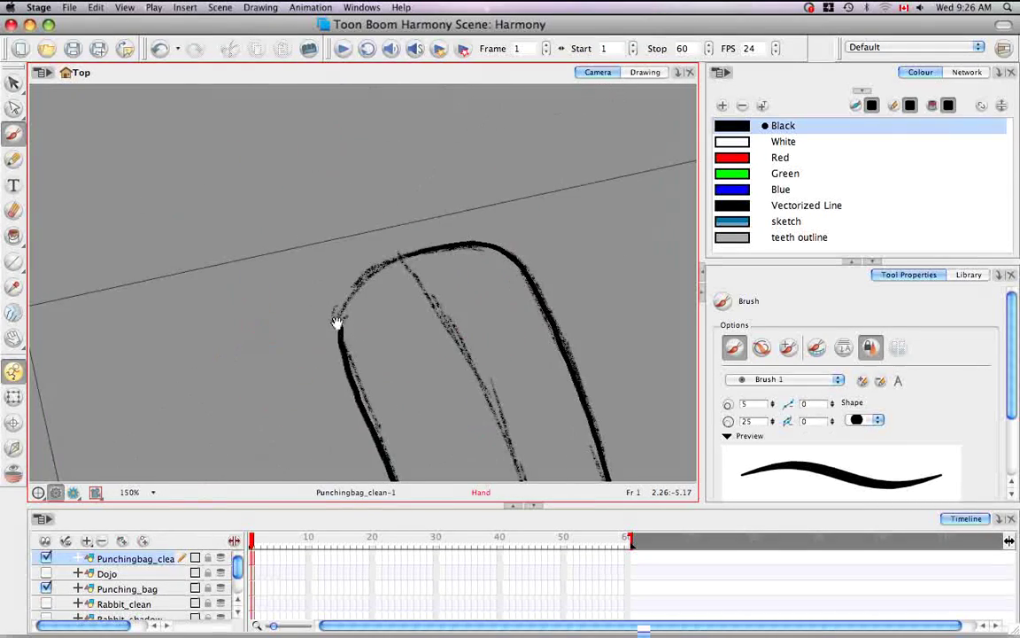
mouse_move(342, 346)
mouse_down()
mouse_move(363, 280)
mouse_move(434, 250)
mouse_up()
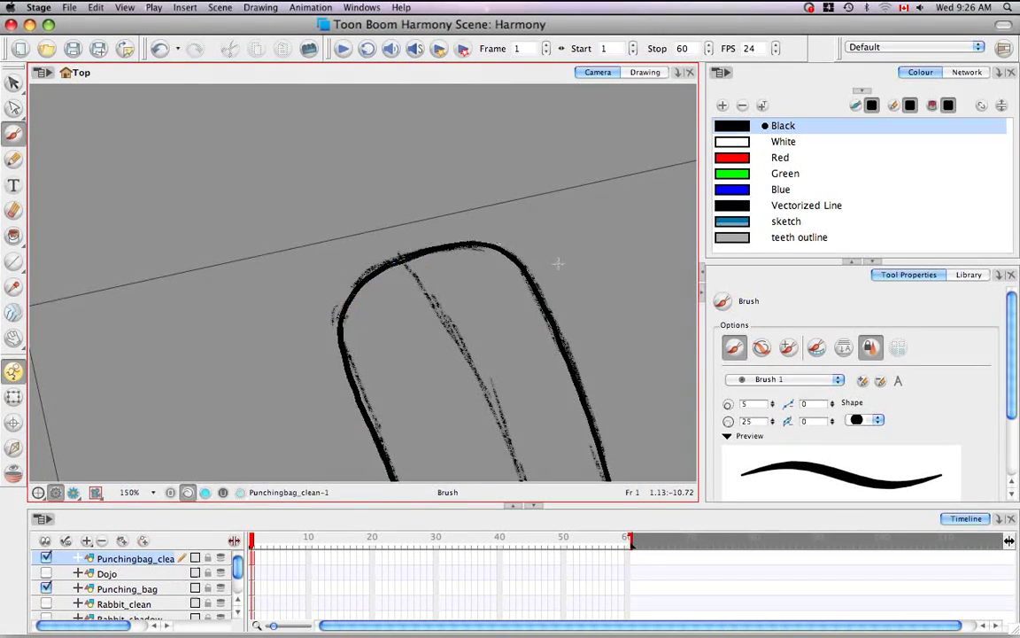
- Ink the curved centre seam along the full length of the bag in one brush stroke
mouse_move(557, 263)
mouse_down()
mouse_move(294, 132)
mouse_move(277, 147)
mouse_up()
drag(425, 221, 275, 396)
drag(531, 243, 432, 286)
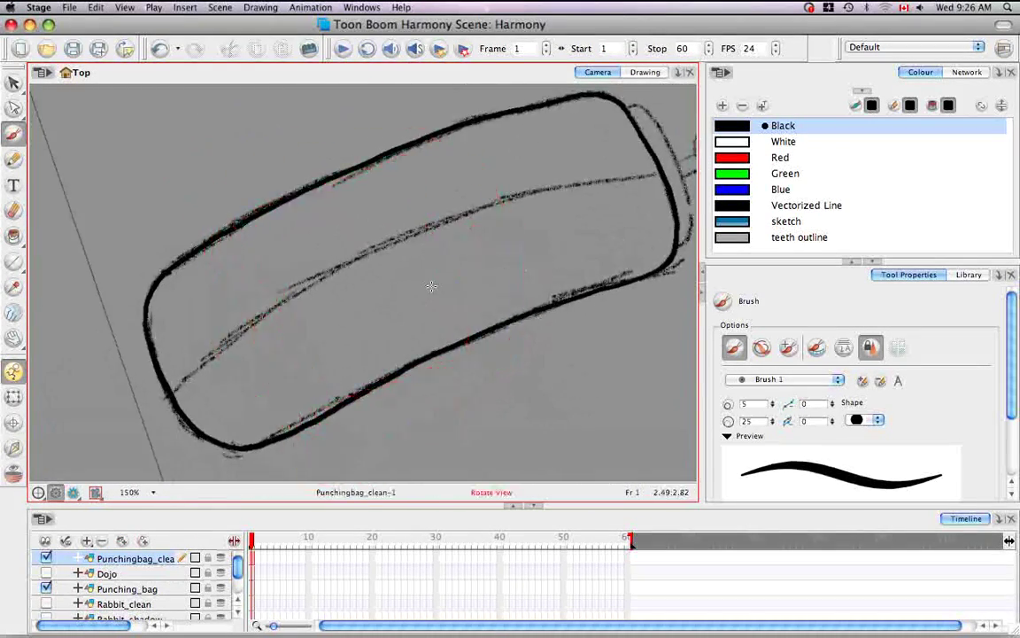
mouse_move(190, 372)
mouse_down()
mouse_move(278, 304)
mouse_move(382, 246)
mouse_move(478, 208)
mouse_move(666, 184)
mouse_up()
- Ink the curved cap on top of the bag, following the rough sketch from one shoulder to the other
mouse_move(593, 177)
mouse_down()
mouse_move(482, 128)
mouse_move(341, 159)
mouse_move(345, 434)
mouse_up()
drag(488, 230, 488, 210)
key(2)
key(2)
key(2)
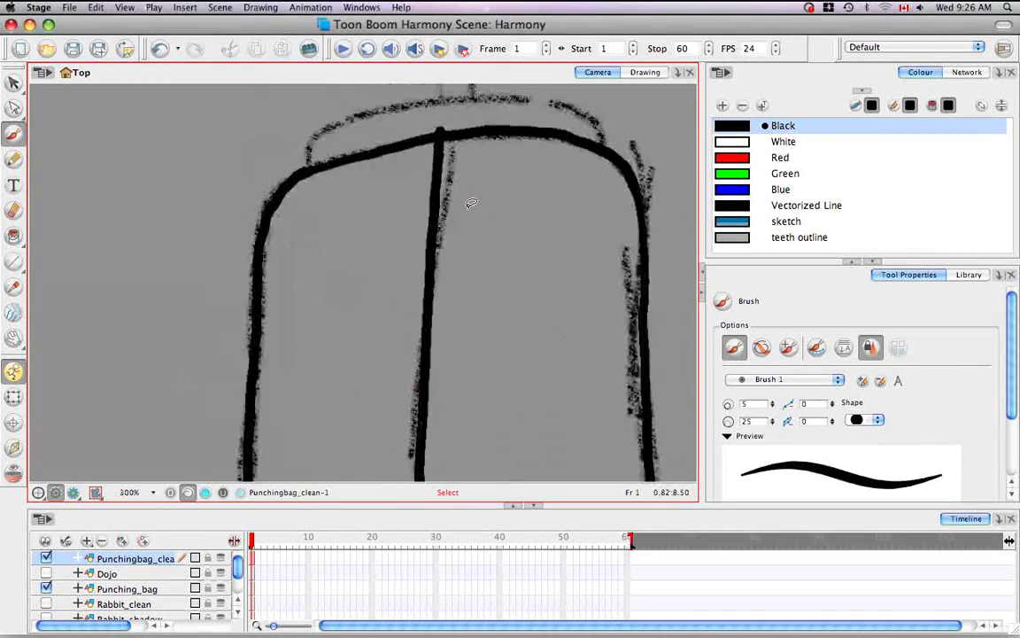
drag(392, 185, 346, 367)
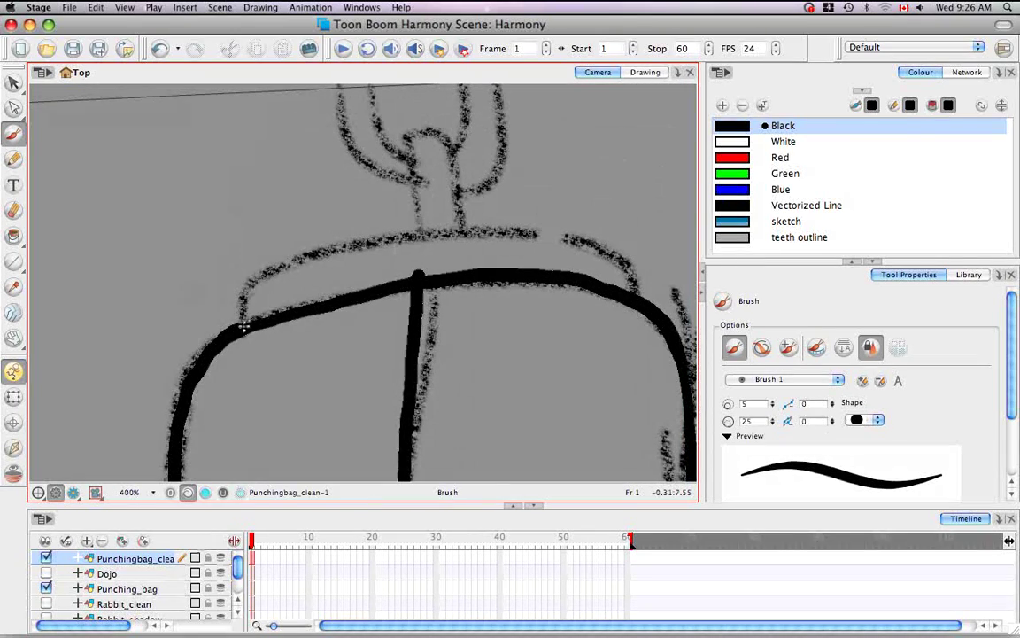
mouse_move(243, 327)
mouse_down()
mouse_move(251, 280)
mouse_move(397, 234)
mouse_move(579, 235)
mouse_move(616, 253)
mouse_move(631, 291)
mouse_up()
- Ink the narrow upright loop on the cap and the inner and outer curves of the chain link on both its sides
drag(434, 321, 406, 468)
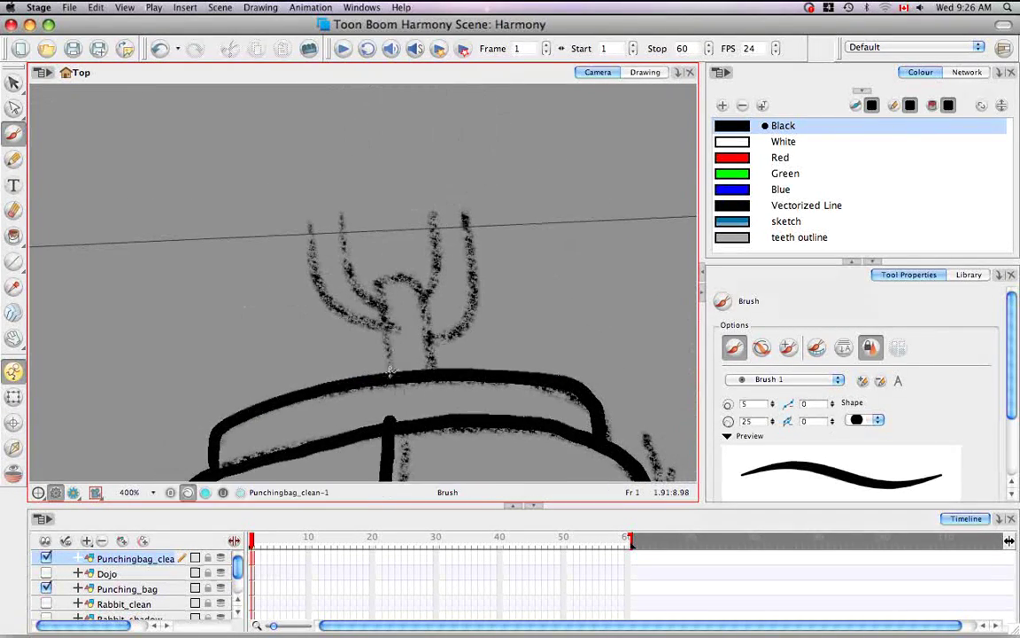
mouse_move(390, 370)
mouse_down()
mouse_move(383, 285)
mouse_move(423, 280)
mouse_move(437, 369)
mouse_up()
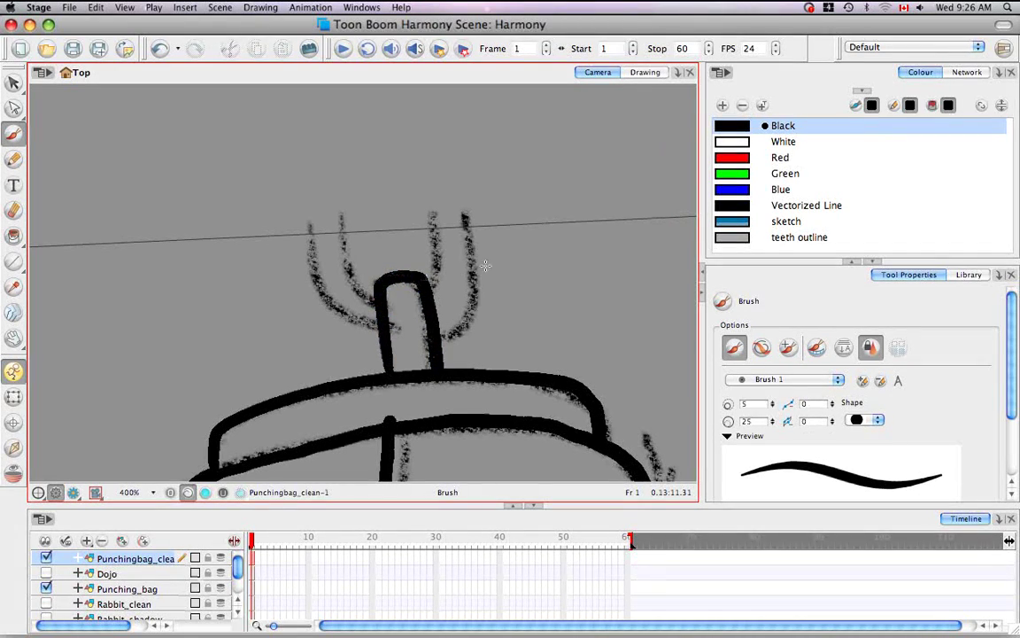
drag(485, 267, 433, 403)
drag(376, 213, 361, 297)
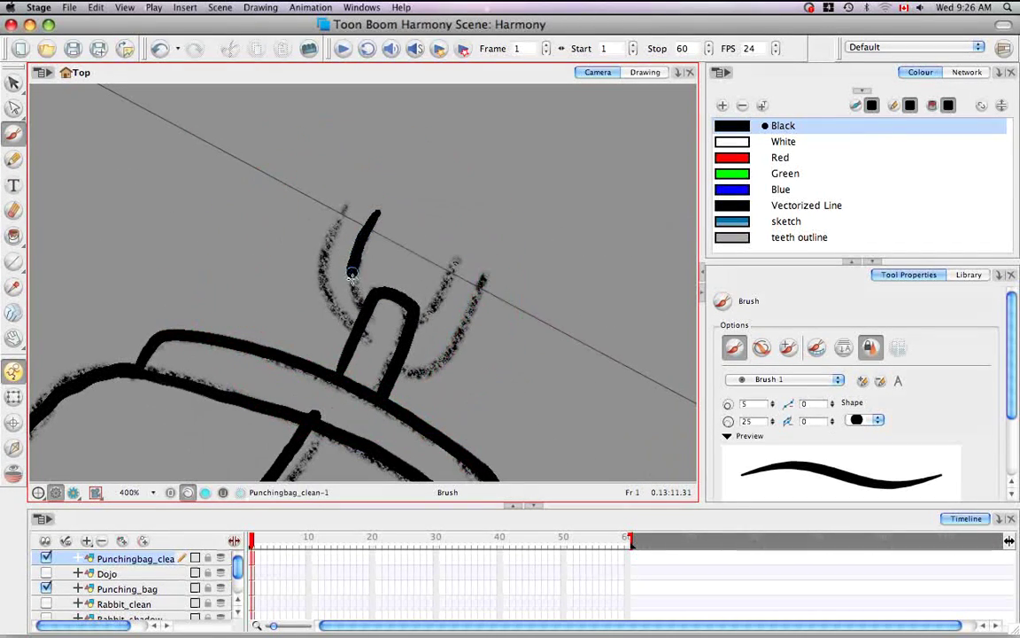
mouse_move(344, 206)
mouse_down()
mouse_move(321, 290)
mouse_move(353, 336)
mouse_up()
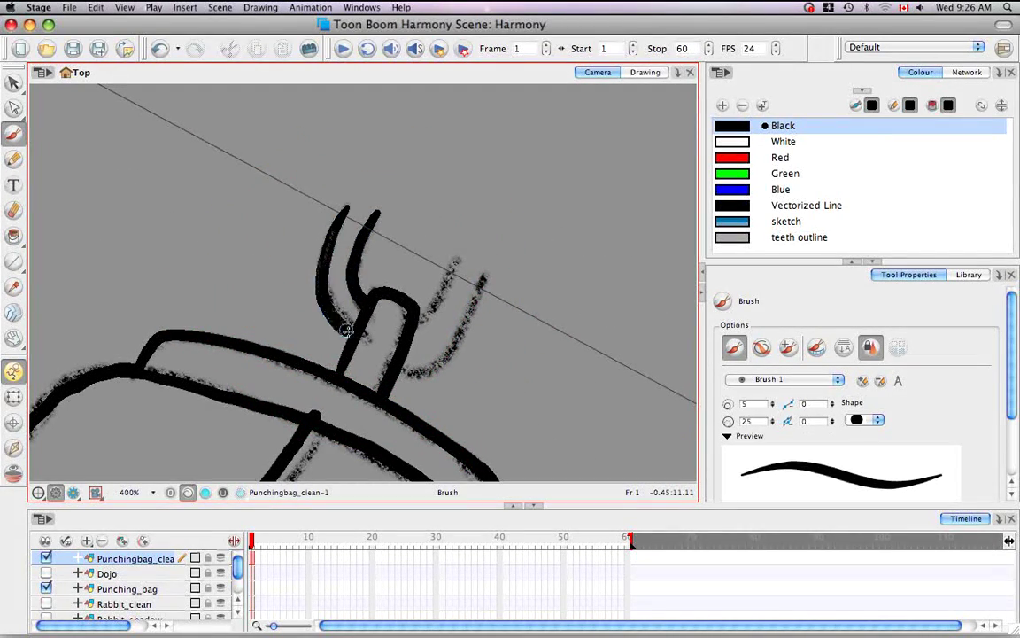
mouse_move(508, 351)
mouse_down()
mouse_move(216, 275)
mouse_move(222, 326)
mouse_up()
drag(278, 205, 310, 291)
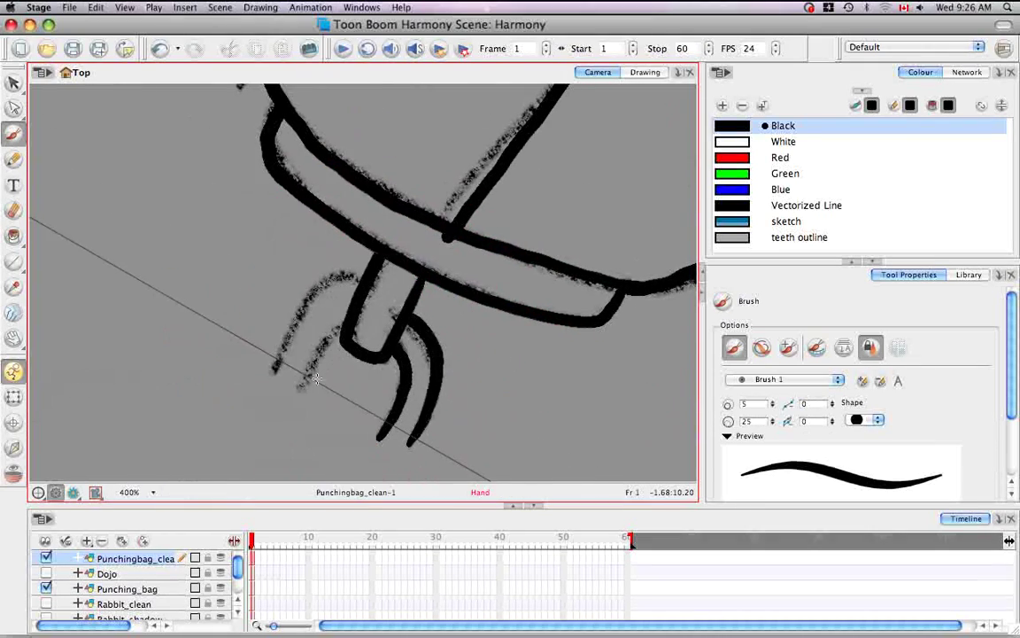
drag(298, 388, 344, 326)
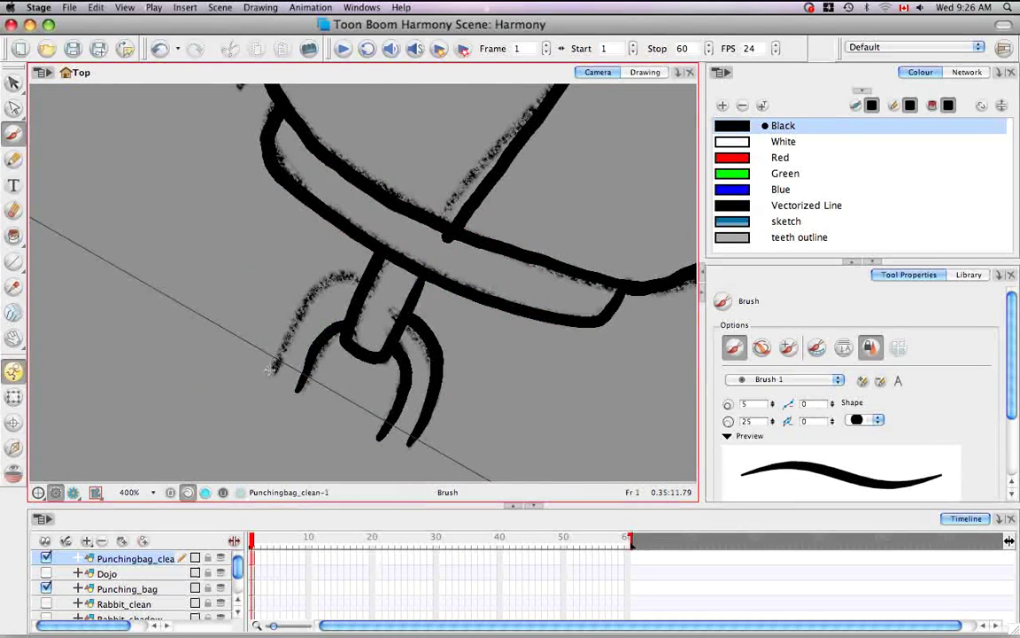
mouse_move(271, 370)
mouse_down()
mouse_move(309, 299)
mouse_move(332, 282)
mouse_move(358, 284)
mouse_up()
- Clean up the centre seam's top end with the Select tool so it does not poke above the bag's top line
mouse_move(456, 390)
mouse_down()
mouse_move(277, 367)
mouse_move(226, 244)
mouse_move(226, 278)
mouse_move(380, 335)
mouse_move(291, 206)
mouse_up()
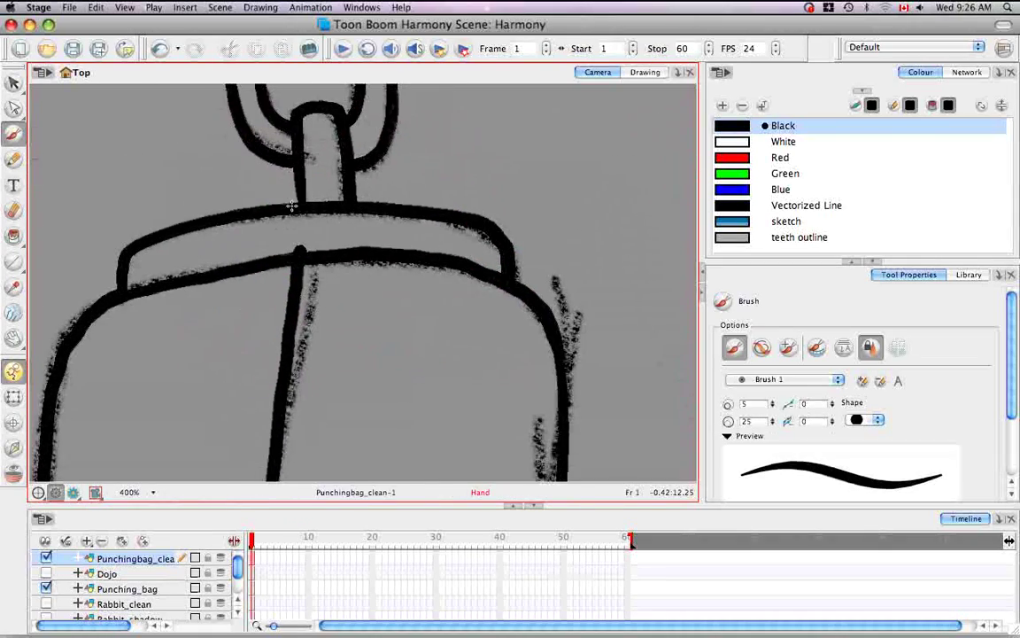
drag(13, 82, 73, 83)
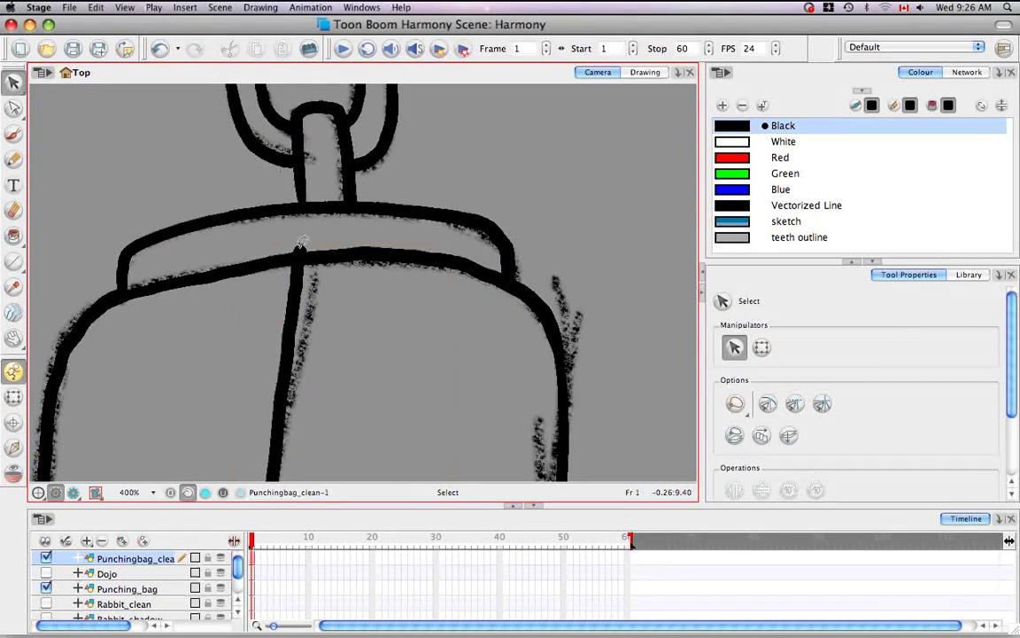
click(300, 247)
mouse_move(341, 245)
mouse_down()
mouse_move(344, 260)
mouse_move(358, 256)
mouse_up()
click(359, 291)
- Hide the Punching_bag sketch layer and activate the Smooth Editor on the clean drawing
key(shift+m)
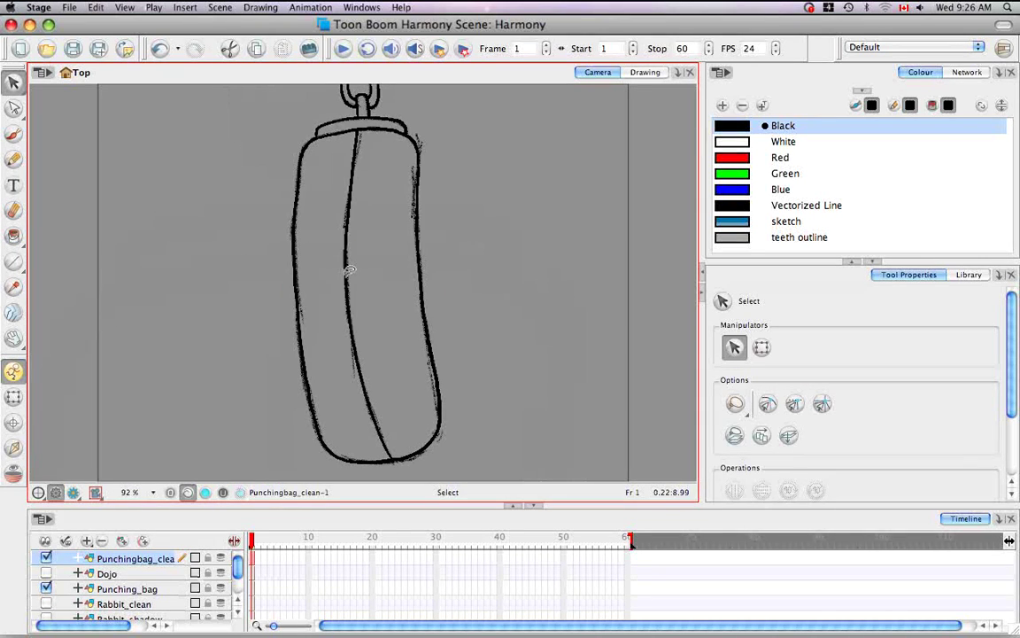
click(46, 589)
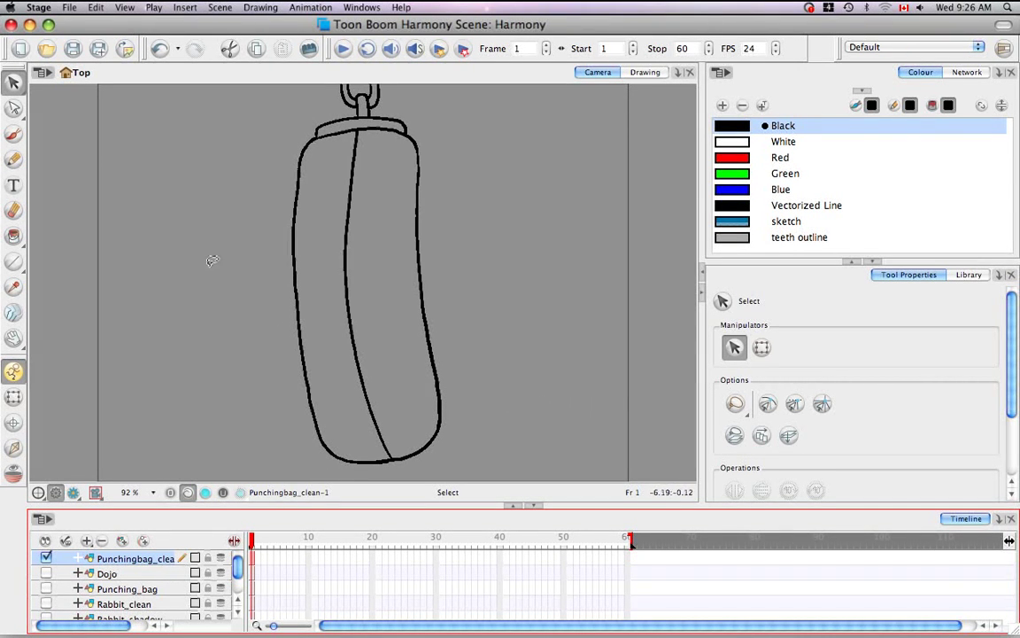
click(20, 108)
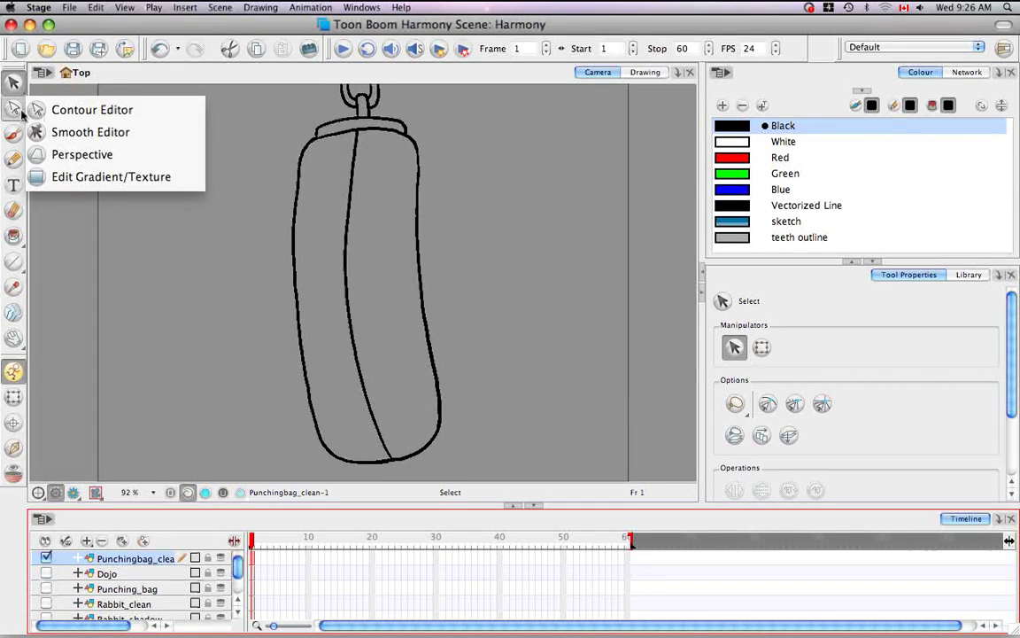
click(200, 133)
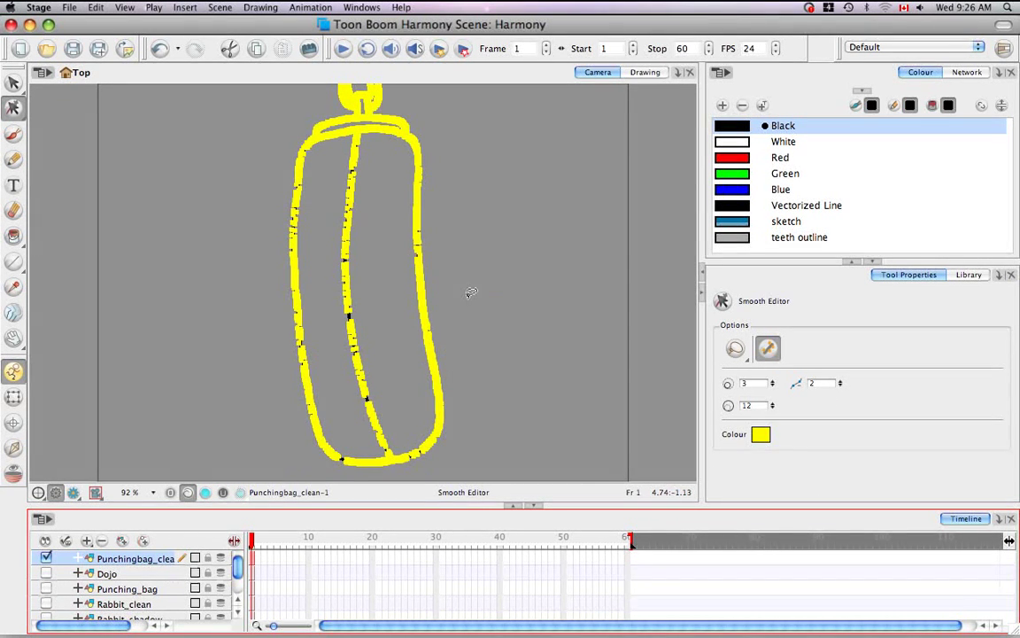
- Examine the contour points along the inked cap, seam and sides of the bag up close
key(2)
key(2)
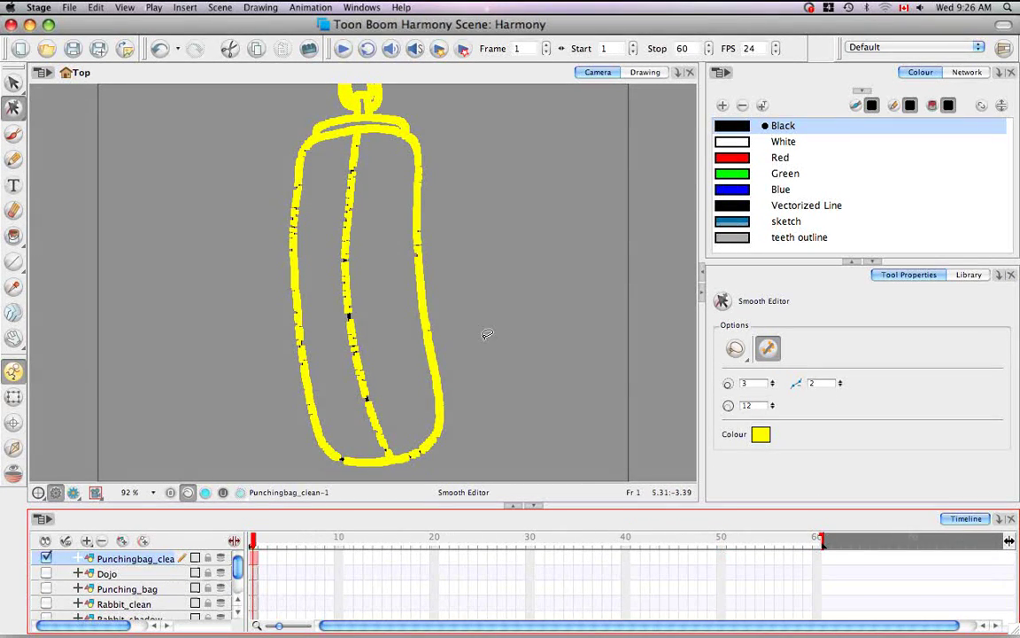
click(481, 330)
key(2)
key(2)
key(2)
key(2)
key(2)
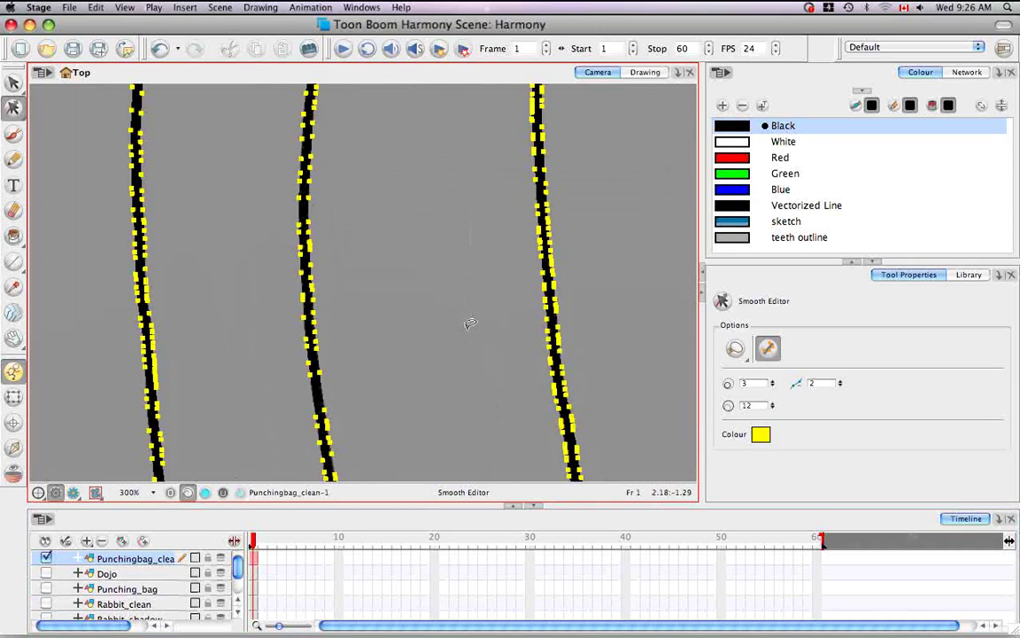
key(space)
drag(417, 237, 388, 448)
drag(403, 200, 383, 410)
drag(402, 314, 407, 395)
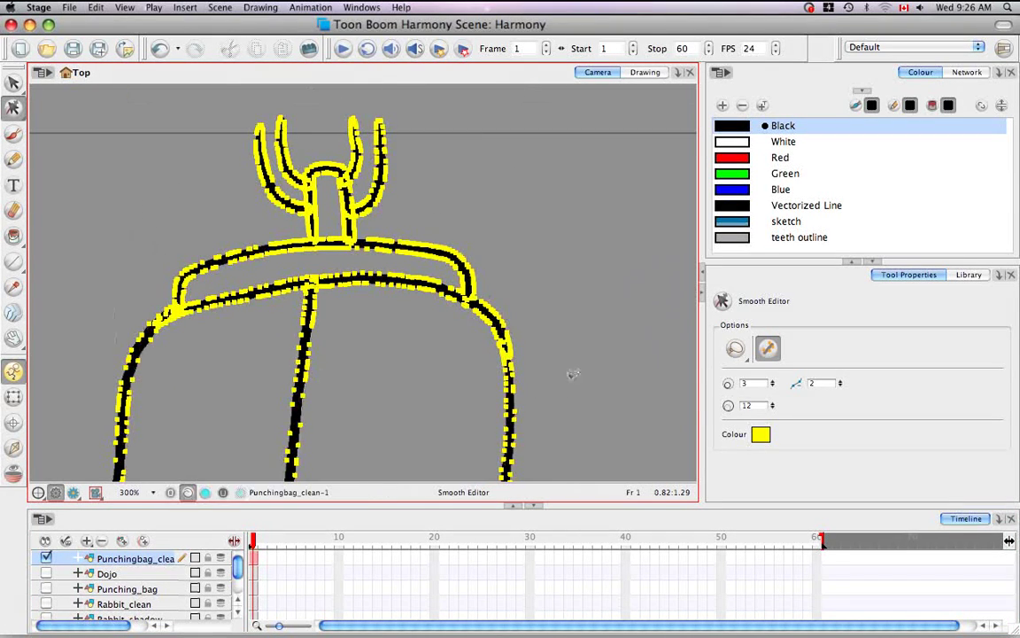
drag(507, 383, 496, 307)
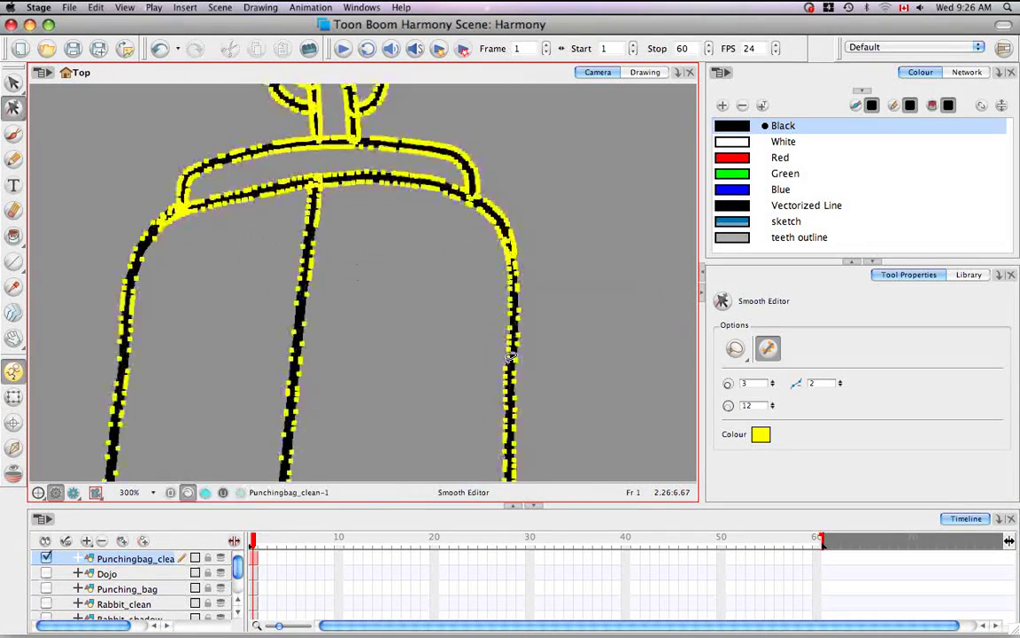
drag(478, 391, 538, 239)
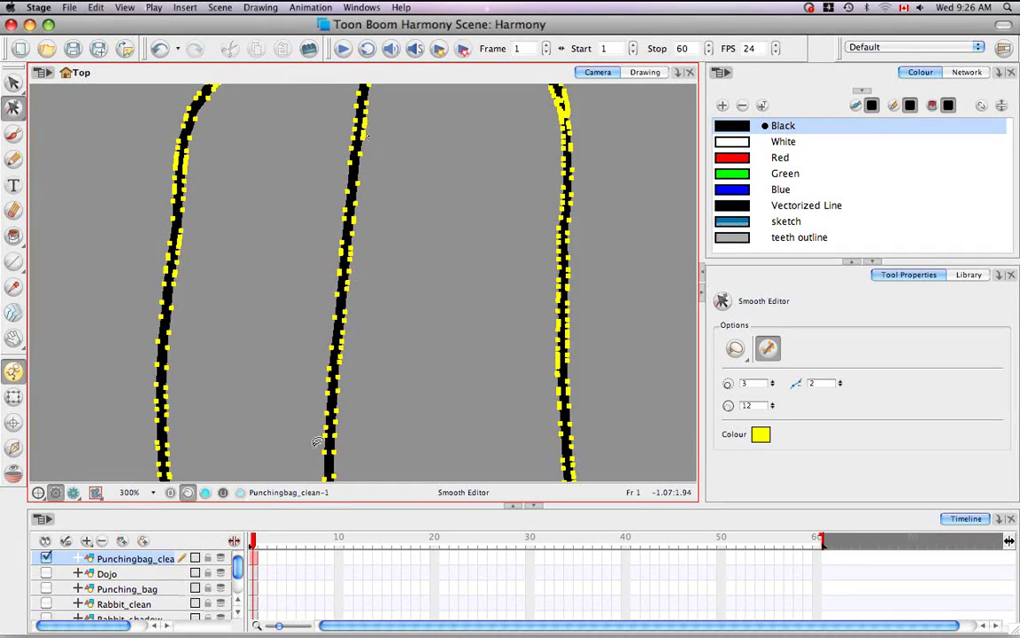
mouse_move(463, 425)
mouse_down()
mouse_move(428, 397)
mouse_move(404, 444)
mouse_move(402, 359)
mouse_move(399, 425)
mouse_up()
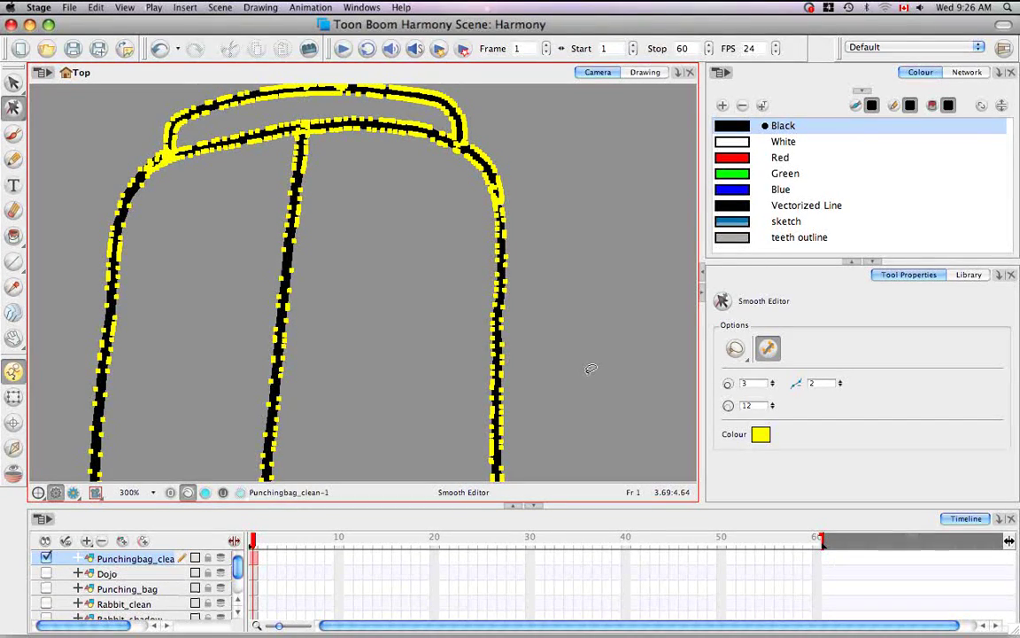
- Smooth the uneven stretch of the bag's right side with the Smooth Editor in Brush mode, minimum size 17.5 and maximum 26.2
click(738, 353)
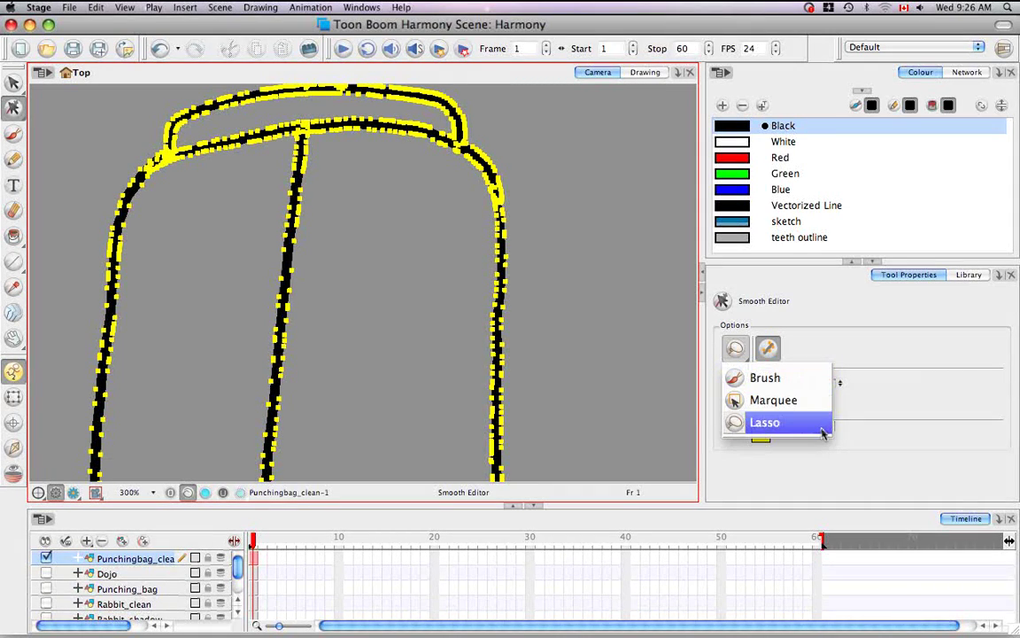
click(772, 379)
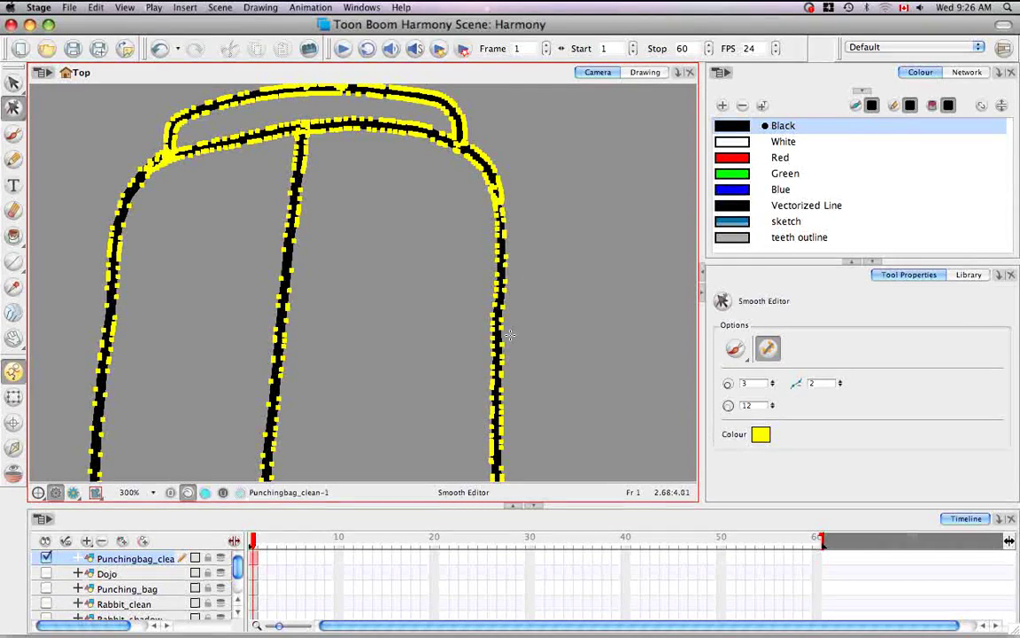
drag(594, 347, 462, 463)
scroll(433, 372, up, 2)
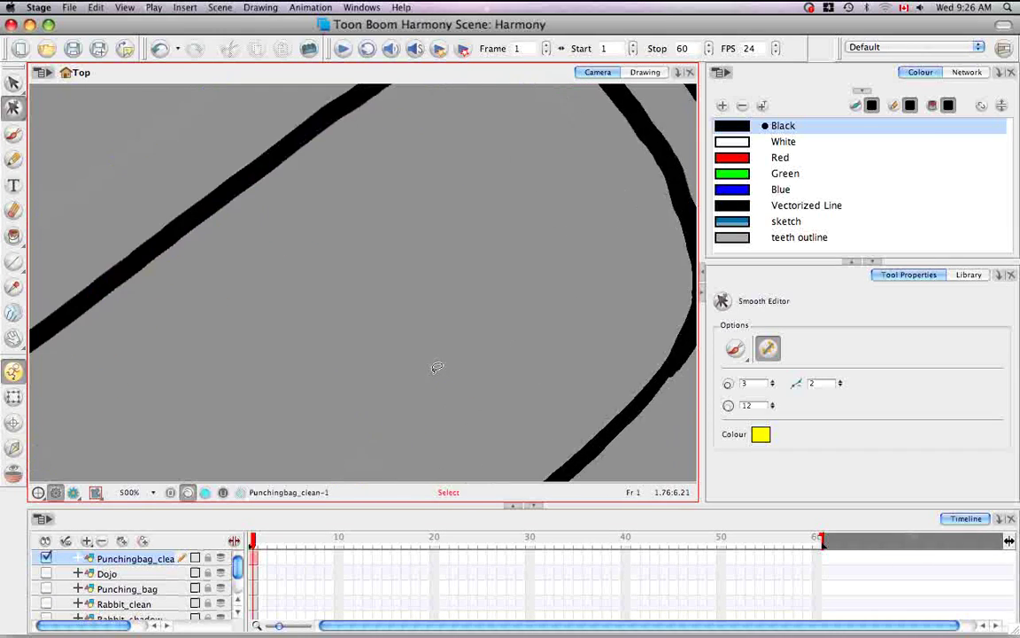
mouse_move(433, 364)
mouse_down()
mouse_move(394, 280)
mouse_move(406, 353)
mouse_up()
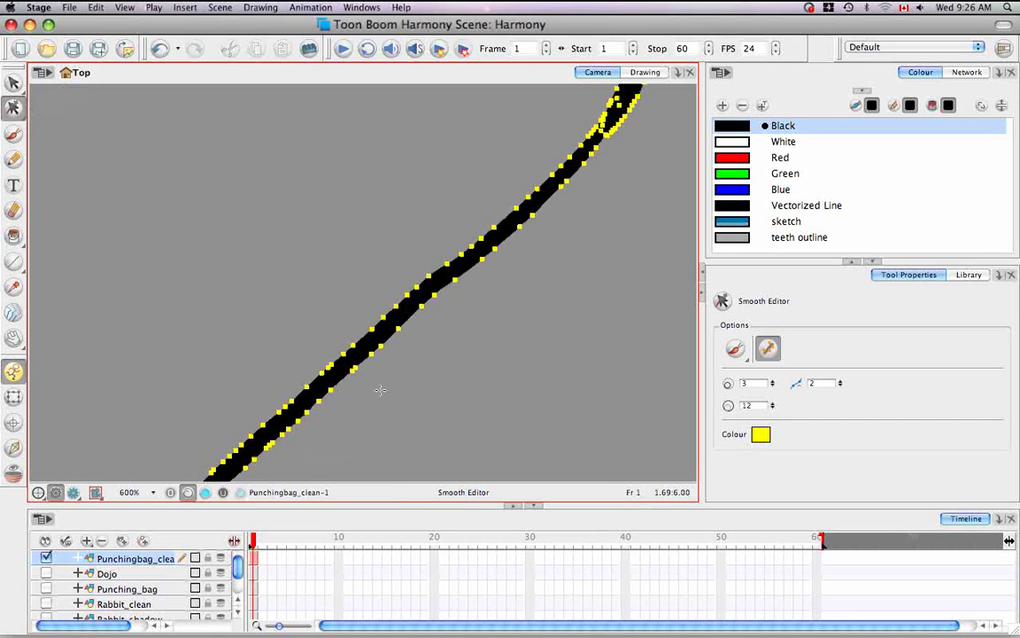
mouse_move(574, 245)
mouse_down()
mouse_move(583, 385)
mouse_move(332, 307)
mouse_up()
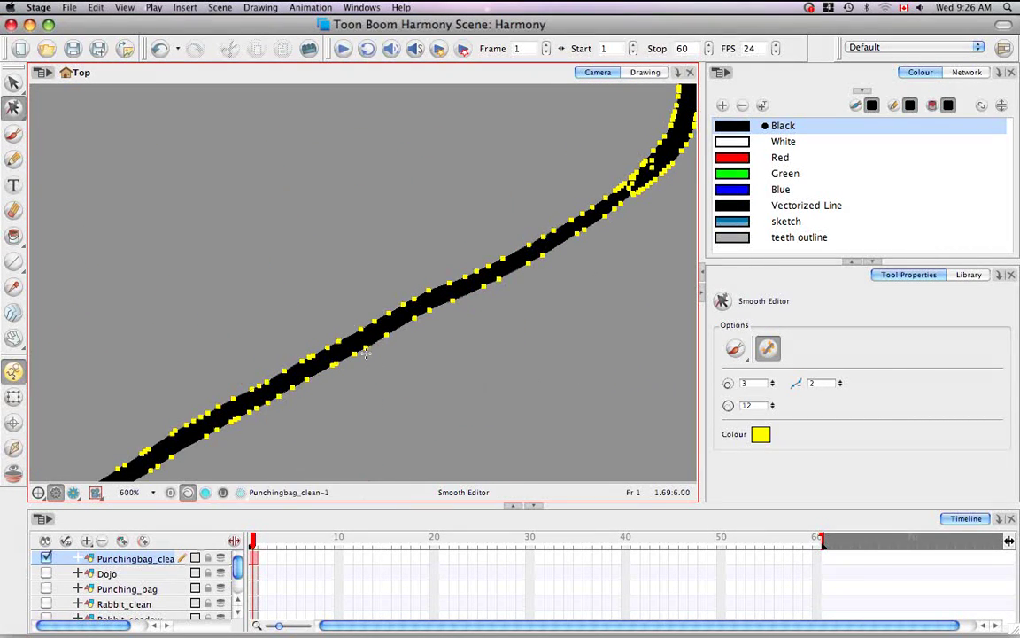
mouse_move(332, 357)
mouse_down()
mouse_move(482, 272)
mouse_move(324, 359)
mouse_up()
drag(772, 409, 773, 379)
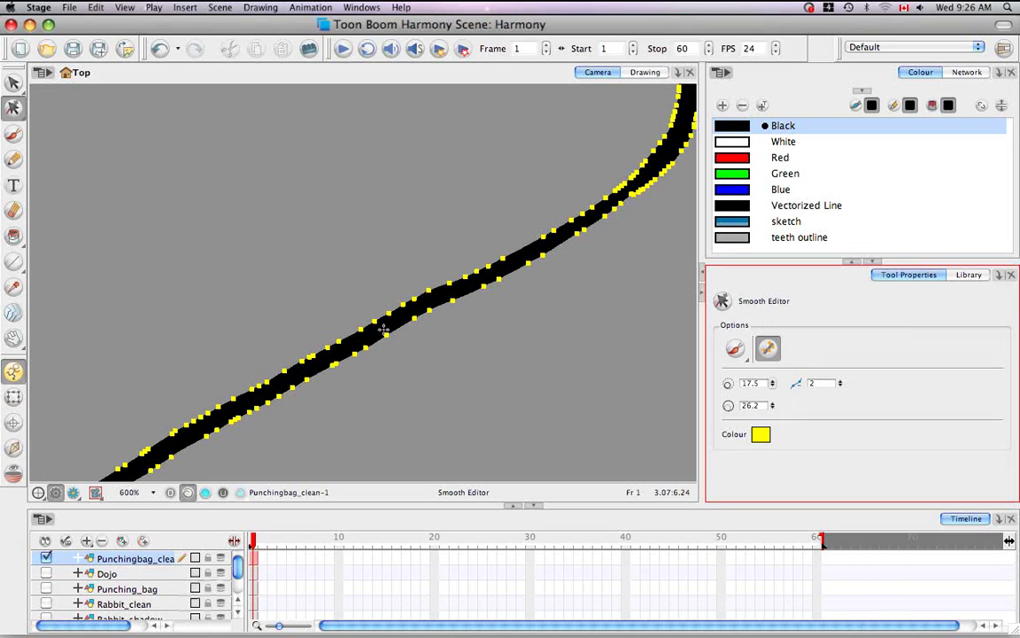
mouse_move(274, 395)
mouse_down()
mouse_move(585, 241)
mouse_move(326, 352)
mouse_move(582, 224)
mouse_up()
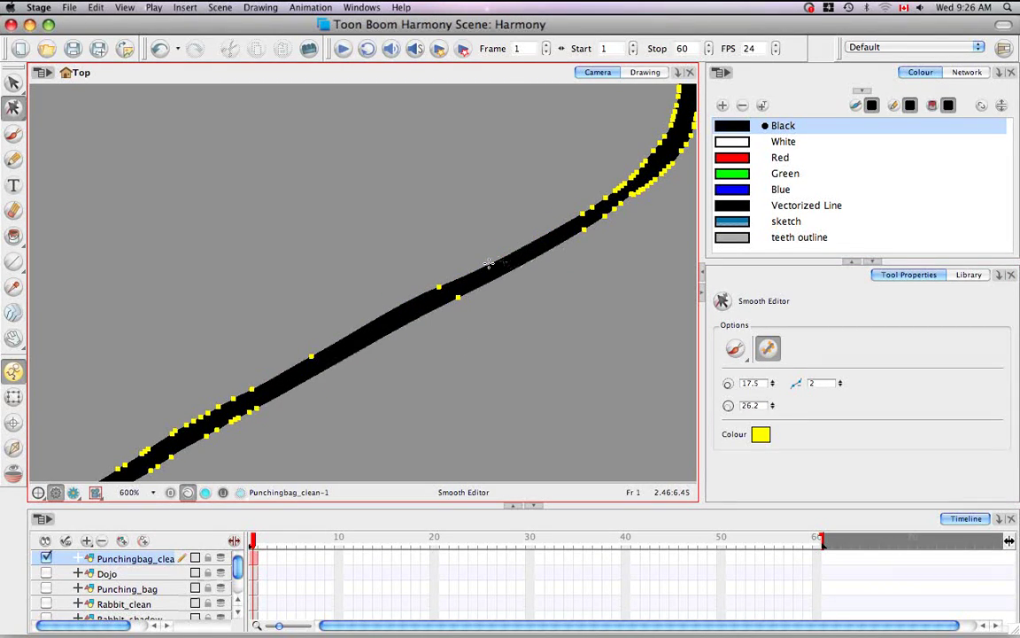
- Smooth the bag's right side with the Brush, and smooth the bend just below the cap with smoothness set to 6
mouse_move(302, 368)
mouse_down()
mouse_move(455, 292)
mouse_move(485, 217)
mouse_move(318, 357)
mouse_move(571, 223)
mouse_up()
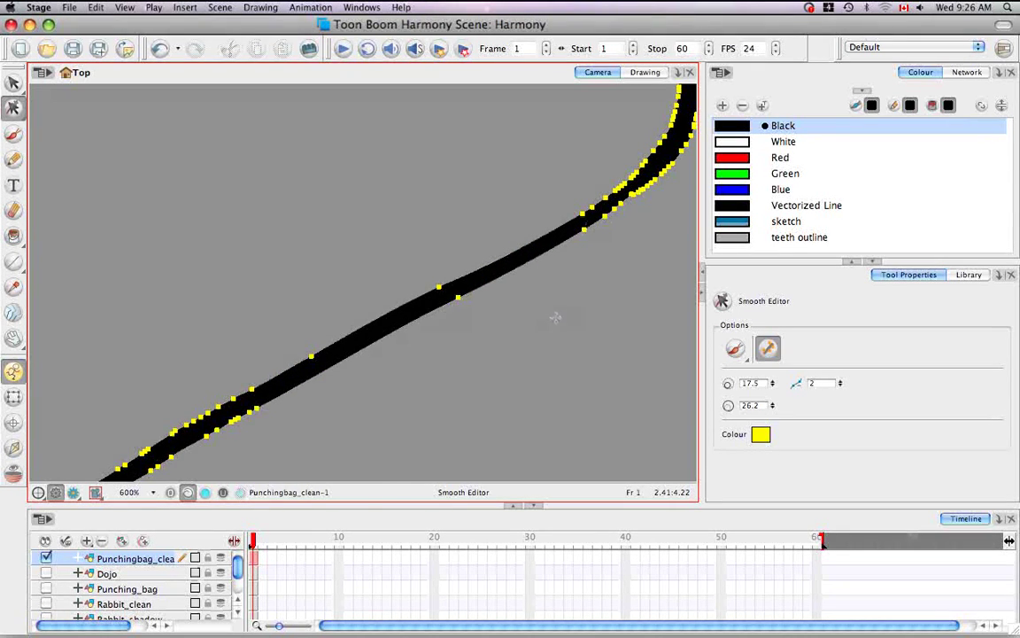
drag(556, 317, 439, 406)
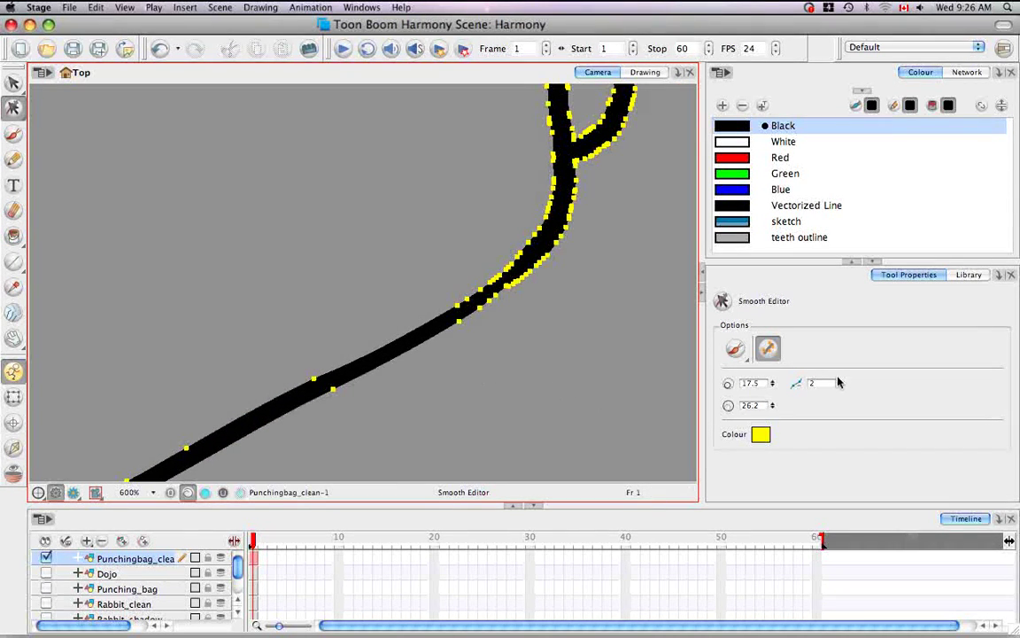
drag(840, 386, 842, 383)
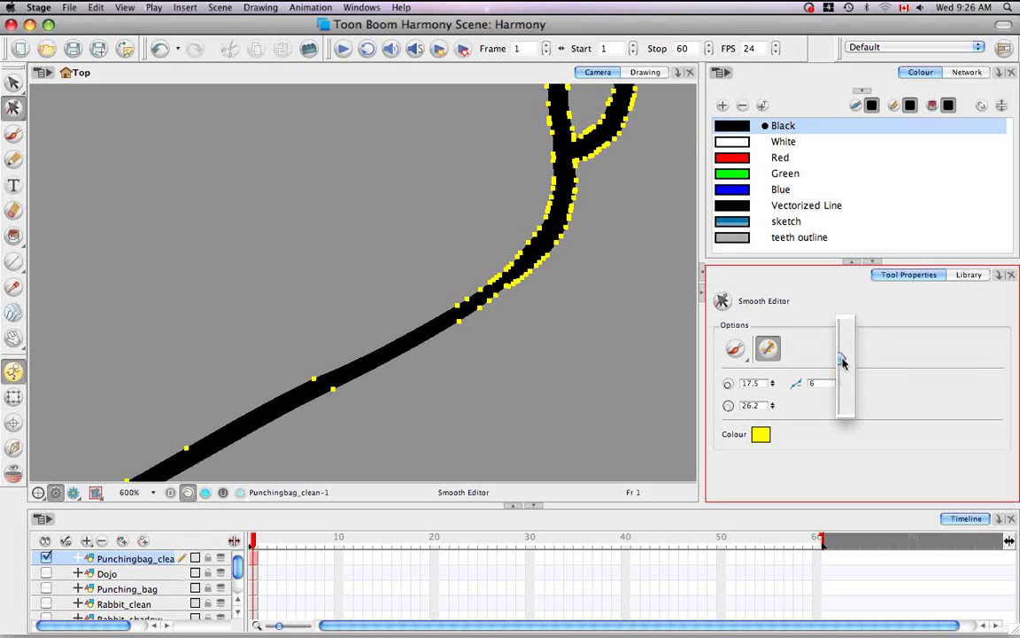
click(556, 363)
drag(543, 342, 478, 422)
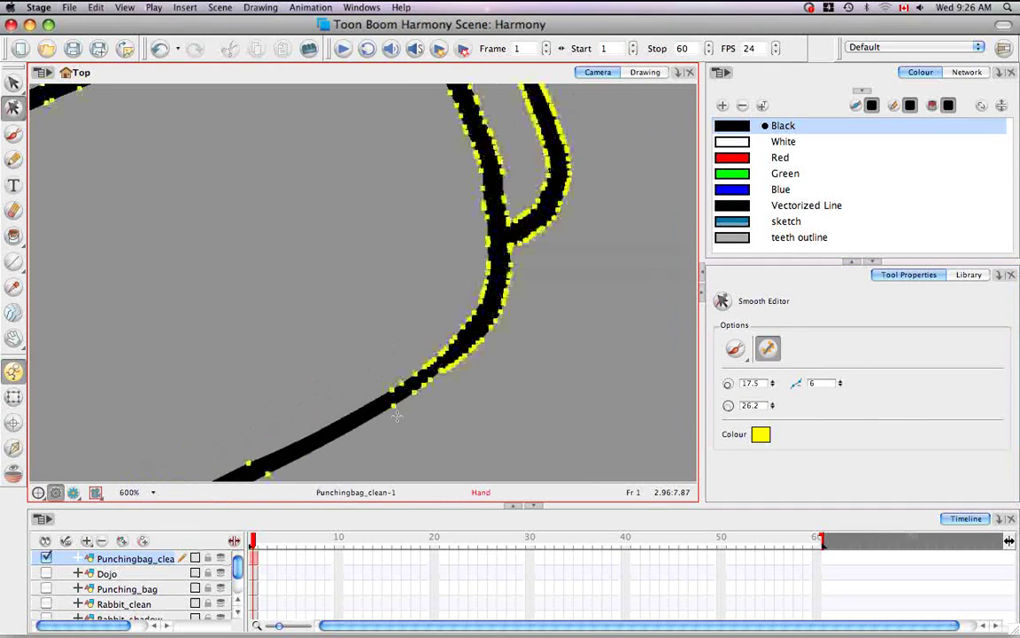
drag(362, 411, 480, 277)
drag(376, 418, 524, 263)
- Switch the Smooth Editor to Marquee mode and smooth the right-hand stretches of the cap's upper edge and the bag's top line
mouse_move(575, 372)
mouse_down()
mouse_move(508, 260)
mouse_move(390, 177)
mouse_up()
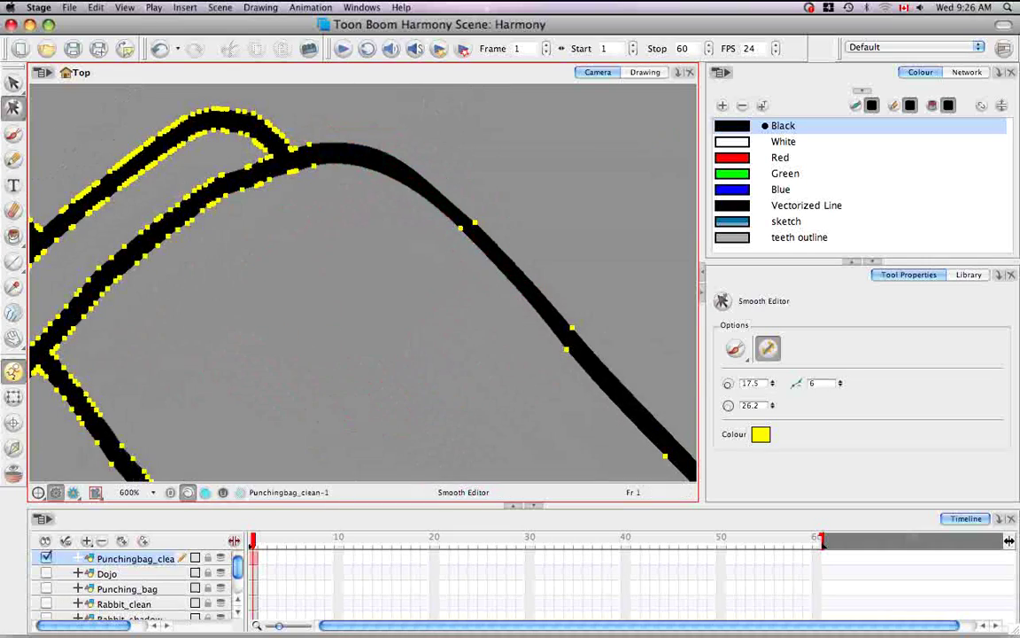
click(735, 348)
click(749, 398)
drag(319, 319, 411, 402)
drag(262, 194, 482, 263)
mouse_move(560, 372)
mouse_down()
mouse_move(578, 465)
mouse_move(511, 478)
mouse_up()
mouse_move(237, 406)
mouse_down()
mouse_move(376, 287)
mouse_move(478, 249)
mouse_up()
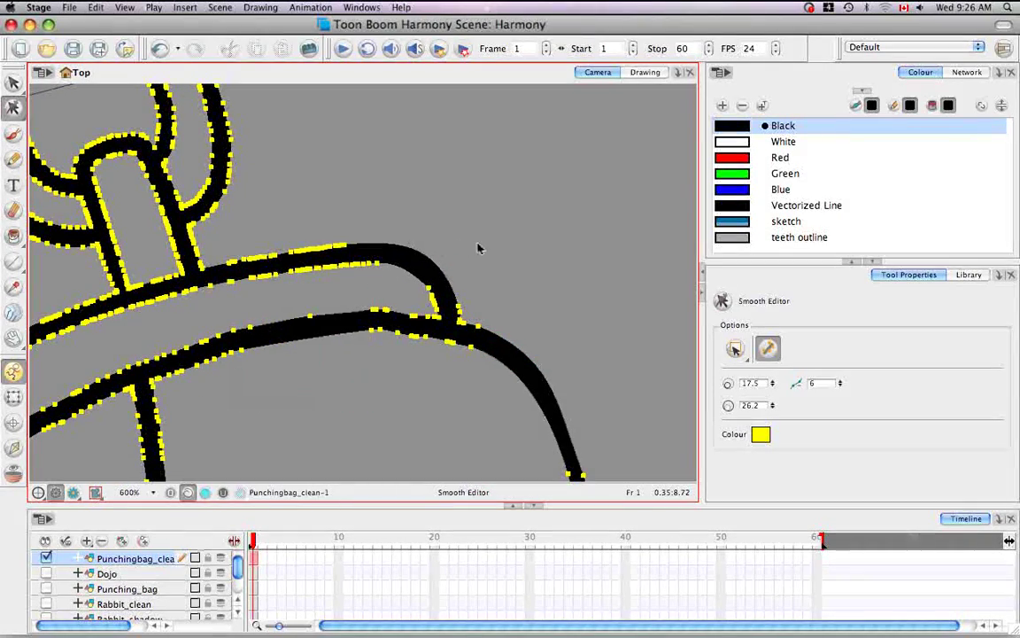
drag(364, 399, 471, 285)
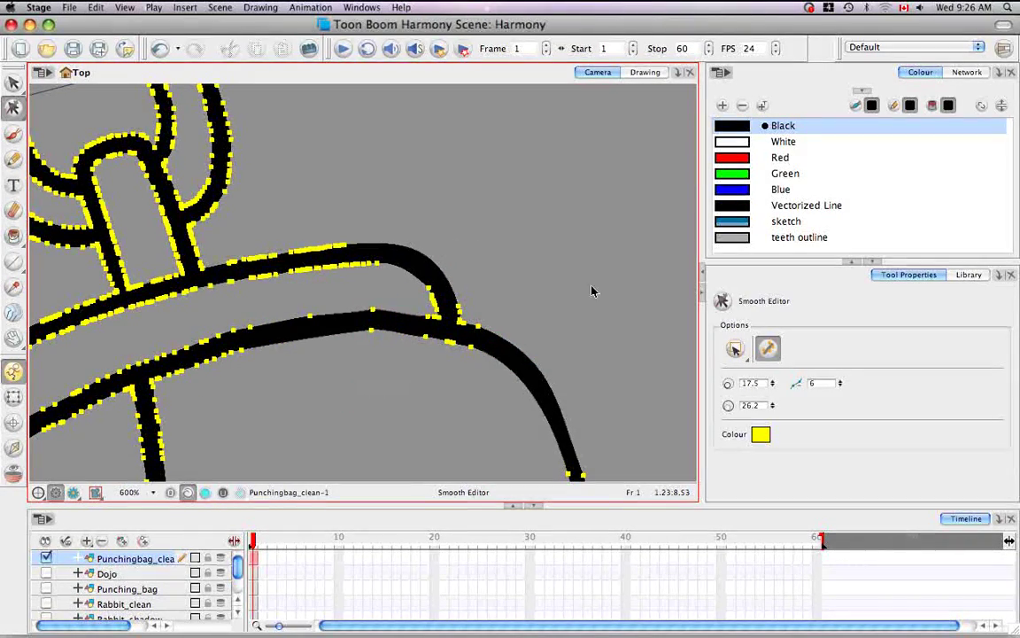
- Switch the Smooth Editor to Lasso mode and smooth the cap's upper edge between the chain post and its right corner
drag(734, 349, 781, 420)
key(space)
drag(336, 363, 539, 370)
mouse_move(556, 224)
mouse_down()
mouse_move(507, 219)
mouse_move(533, 322)
mouse_move(529, 228)
mouse_up()
drag(444, 307, 551, 209)
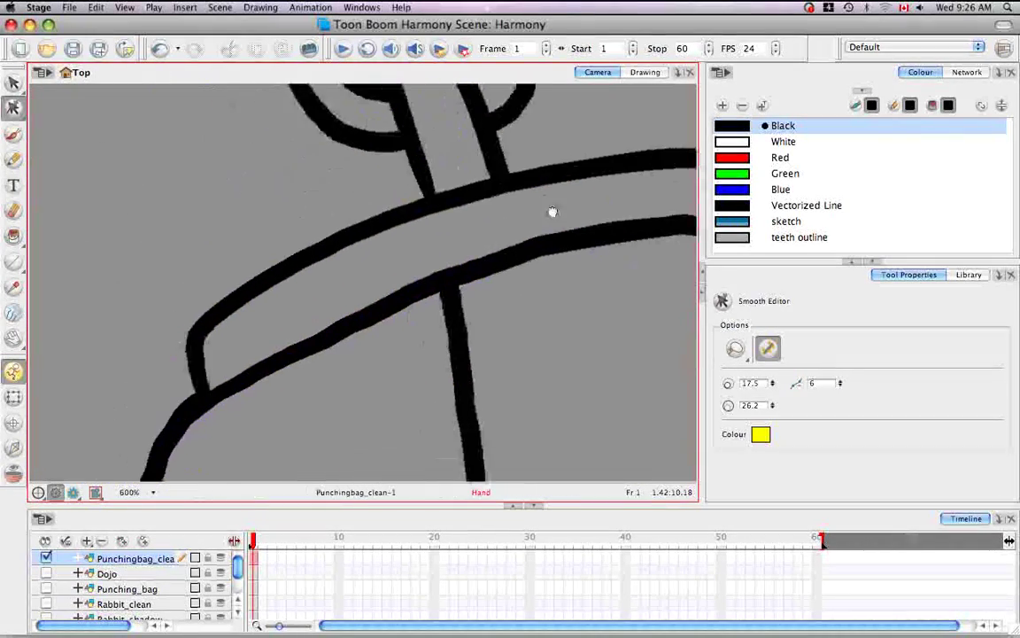
- Smooth the bag's top line on both sides of the centre seam with the Lasso
mouse_move(341, 285)
mouse_down()
mouse_move(268, 303)
mouse_move(205, 338)
mouse_move(414, 335)
mouse_move(358, 256)
mouse_up()
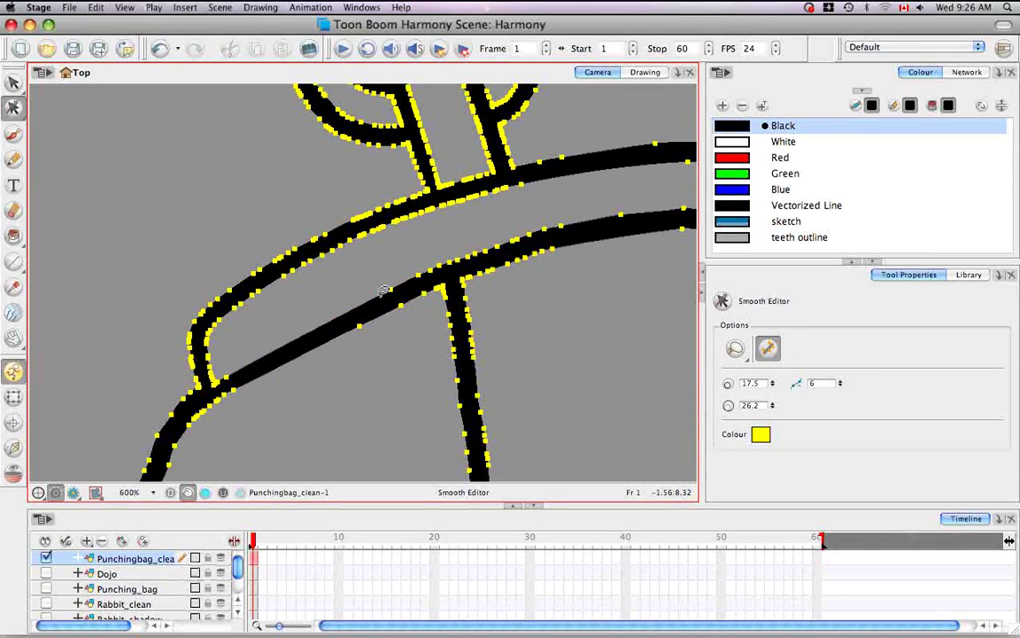
drag(385, 343, 330, 396)
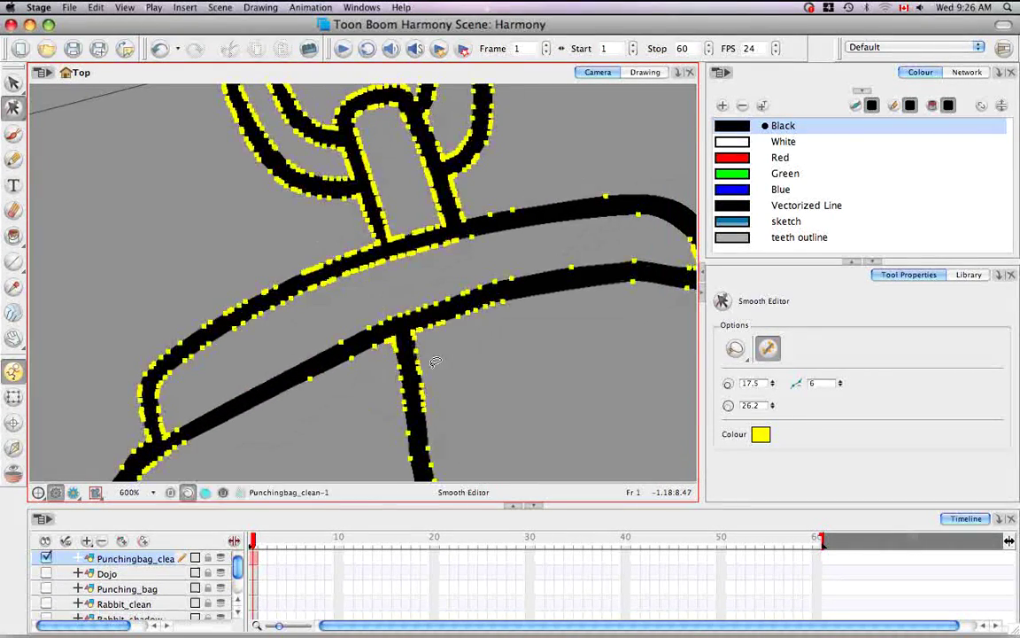
mouse_move(498, 380)
mouse_down()
mouse_move(485, 371)
mouse_move(478, 316)
mouse_up()
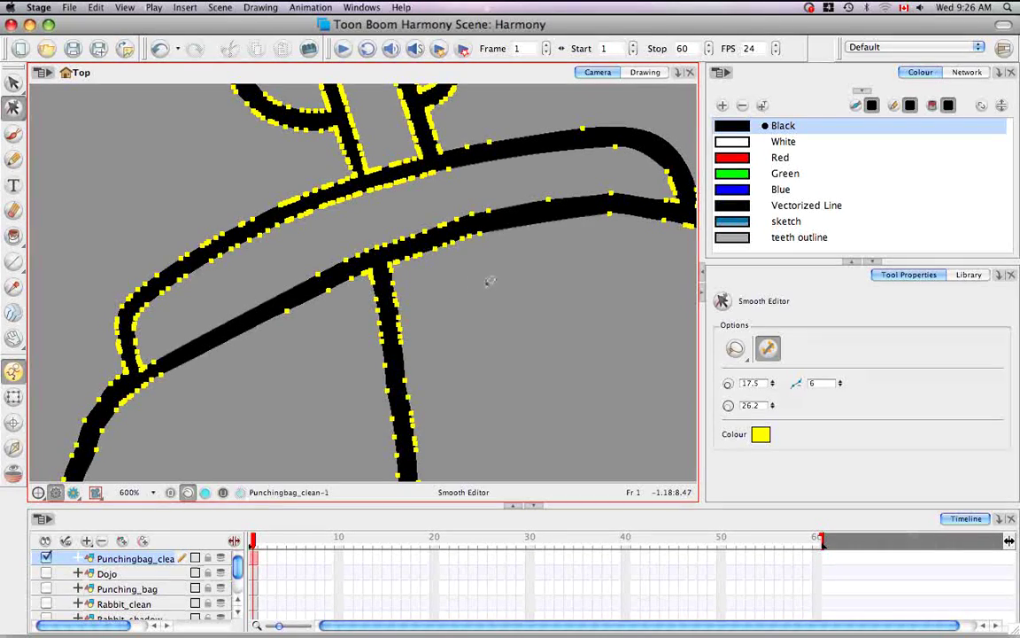
mouse_move(492, 188)
mouse_down()
mouse_move(461, 187)
mouse_move(440, 259)
mouse_up()
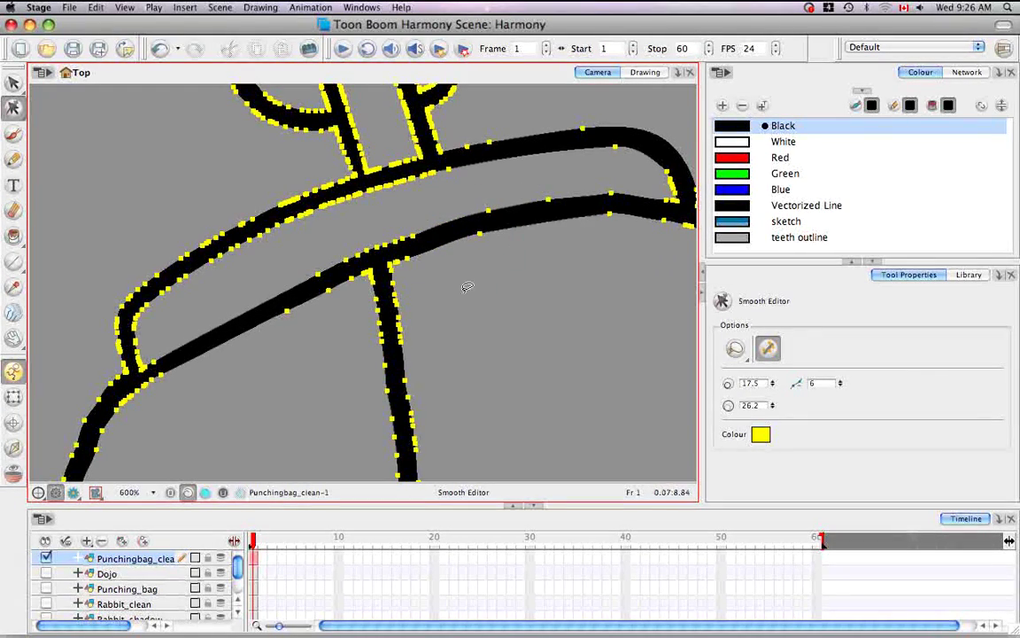
- Hide the control points, smooth the upper part of the centre seam with the Lasso, and show the points again
key(space)
drag(496, 316, 460, 357)
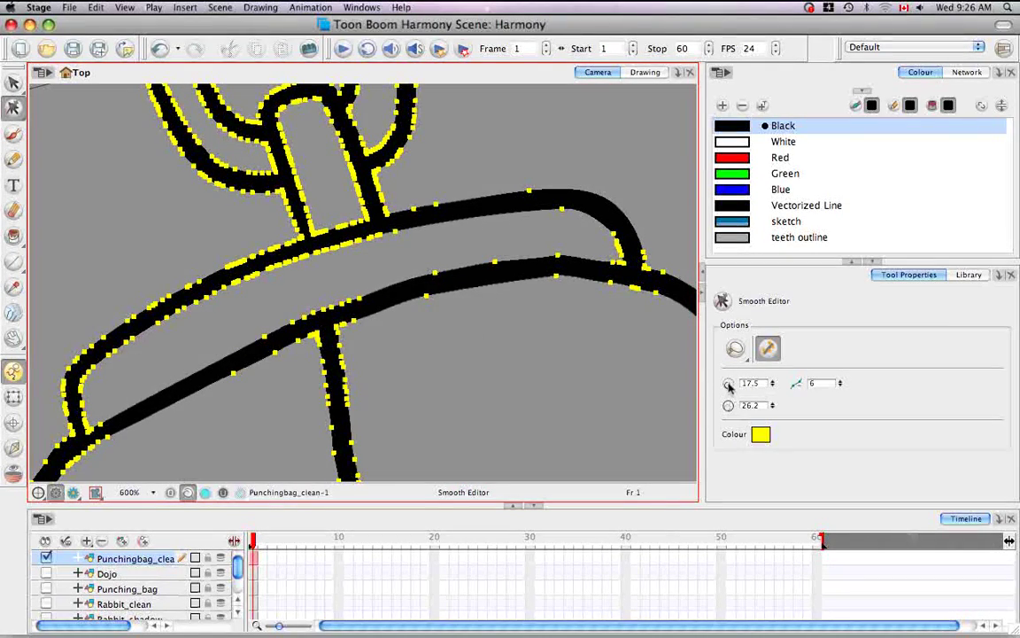
click(768, 352)
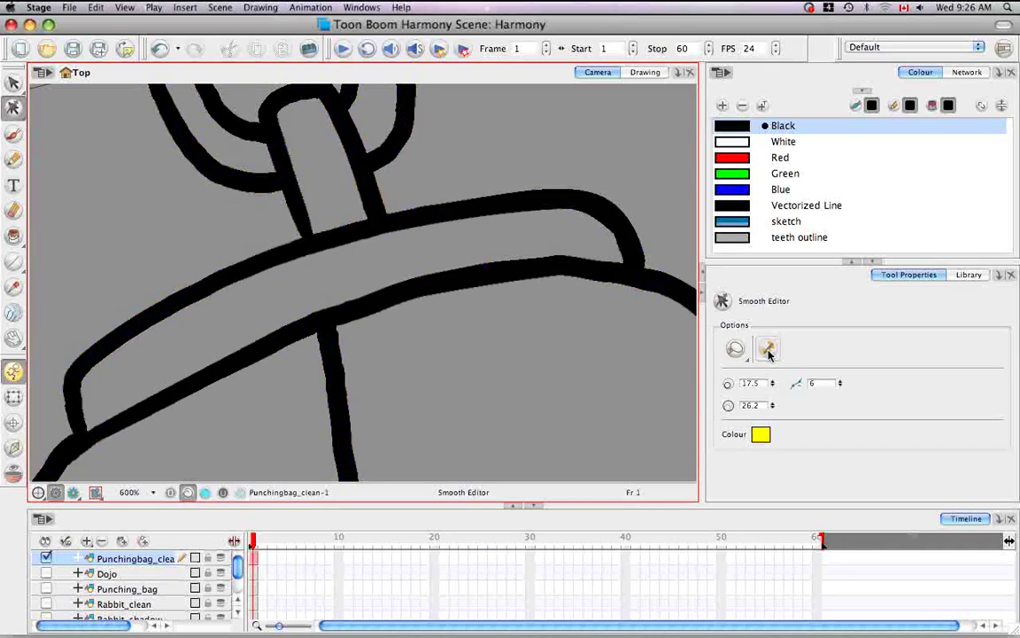
click(767, 350)
click(767, 350)
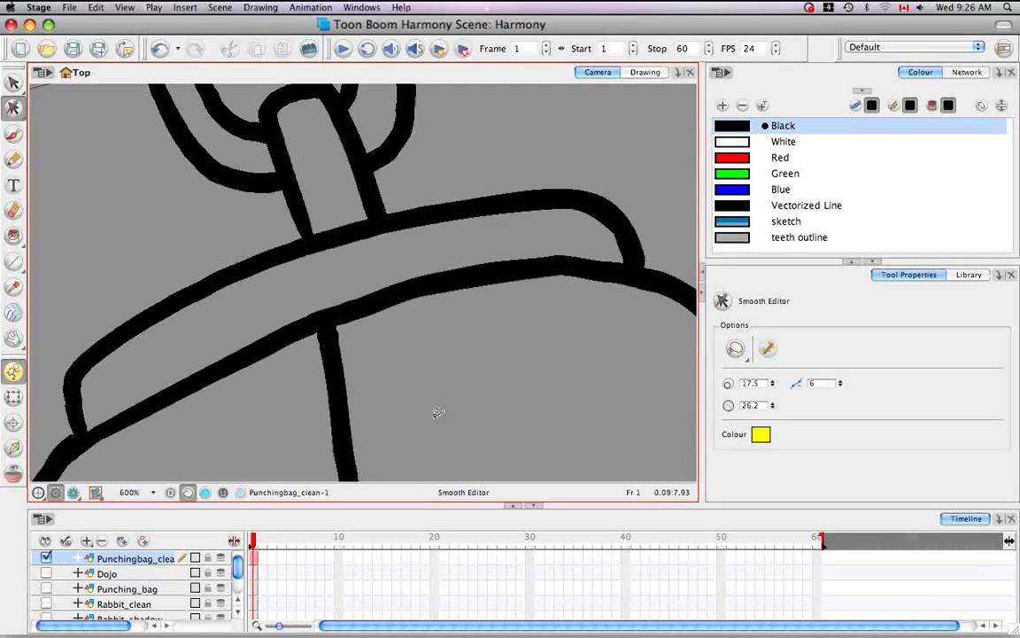
click(769, 350)
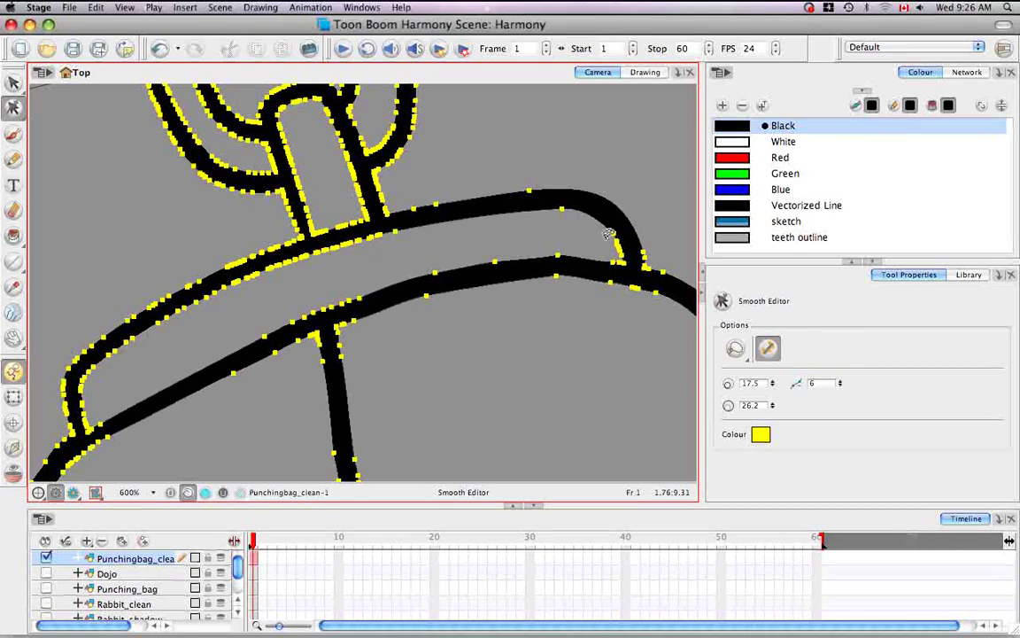
- Change the control point display colour to a pinkish red and hide the control points on the finished bag
click(760, 434)
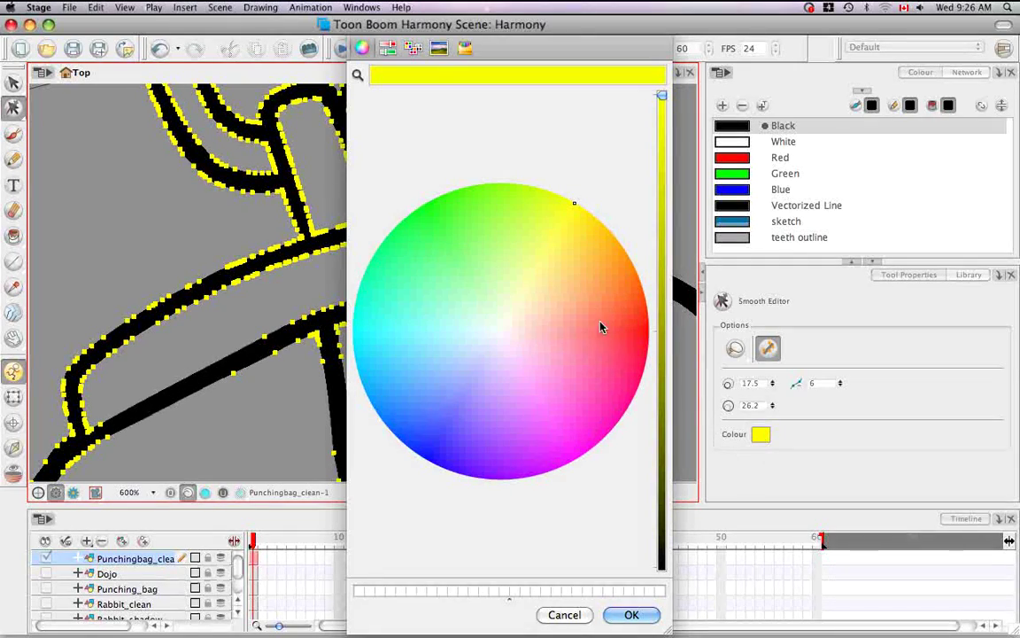
drag(586, 307, 624, 342)
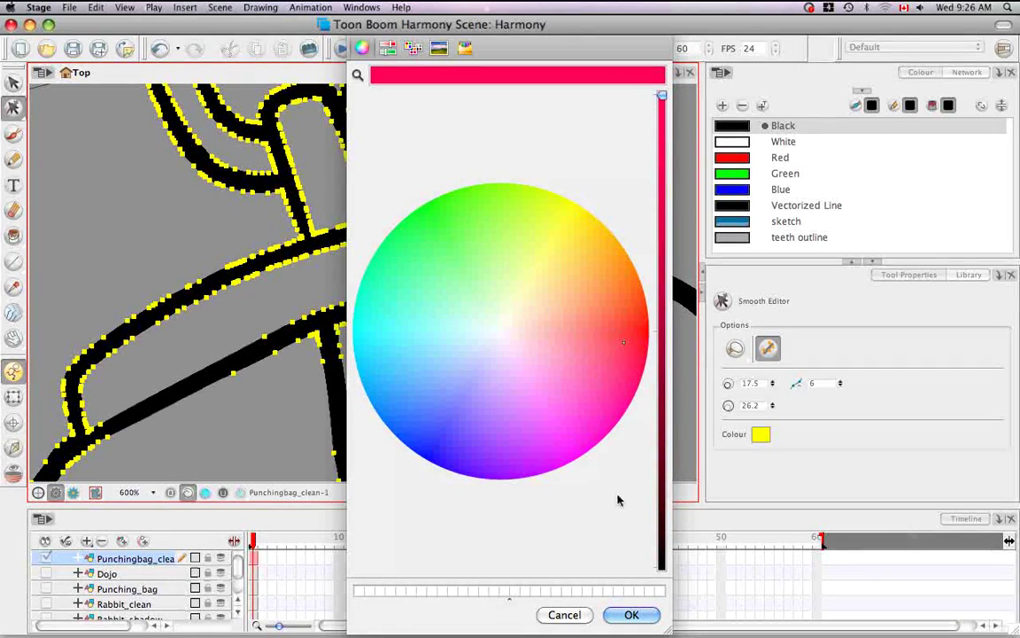
click(631, 615)
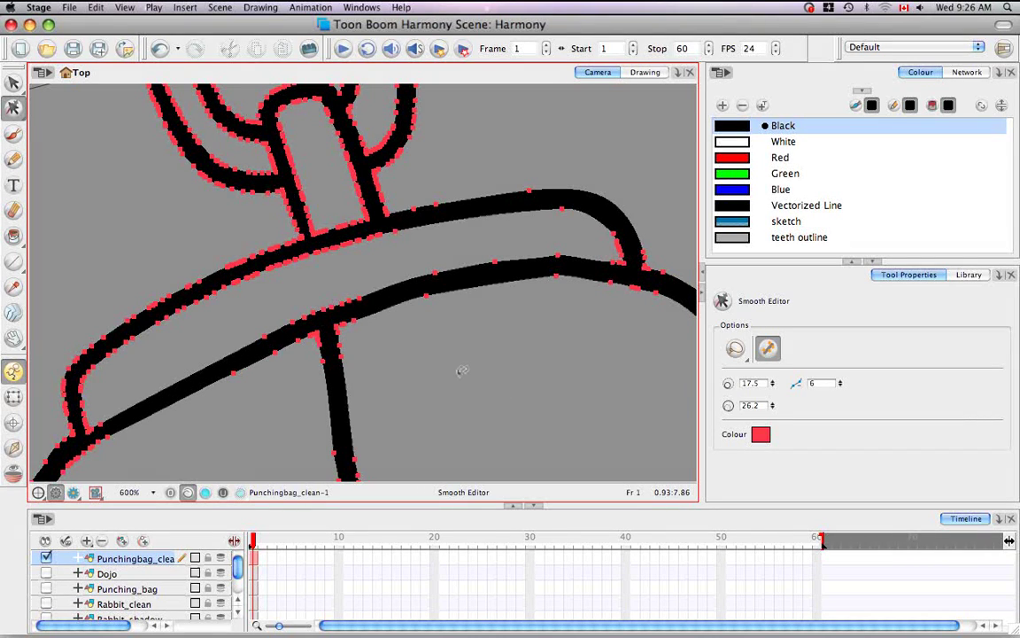
key(shift+m)
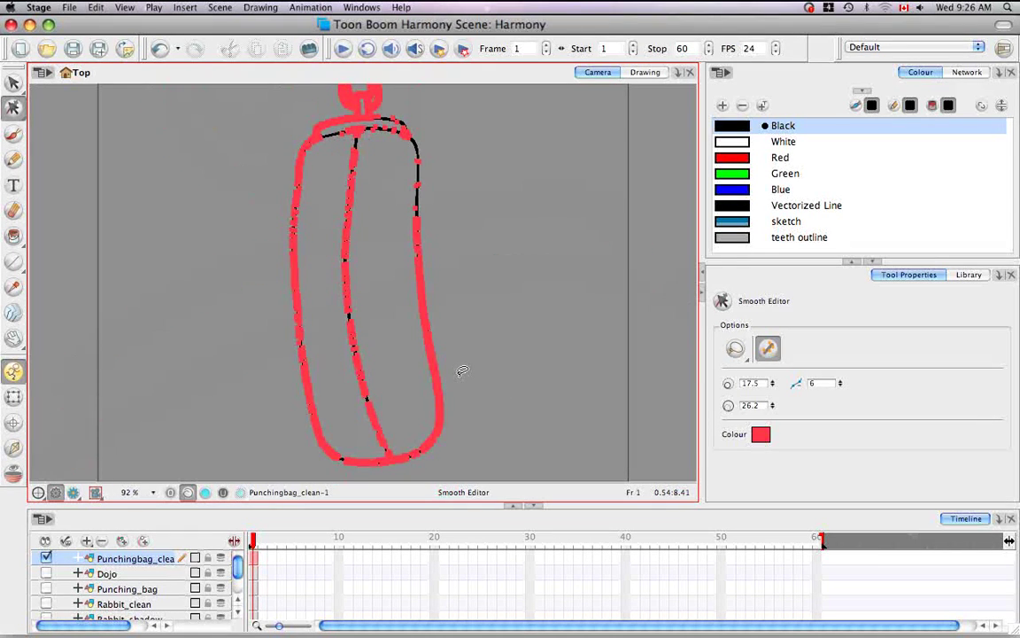
click(769, 351)
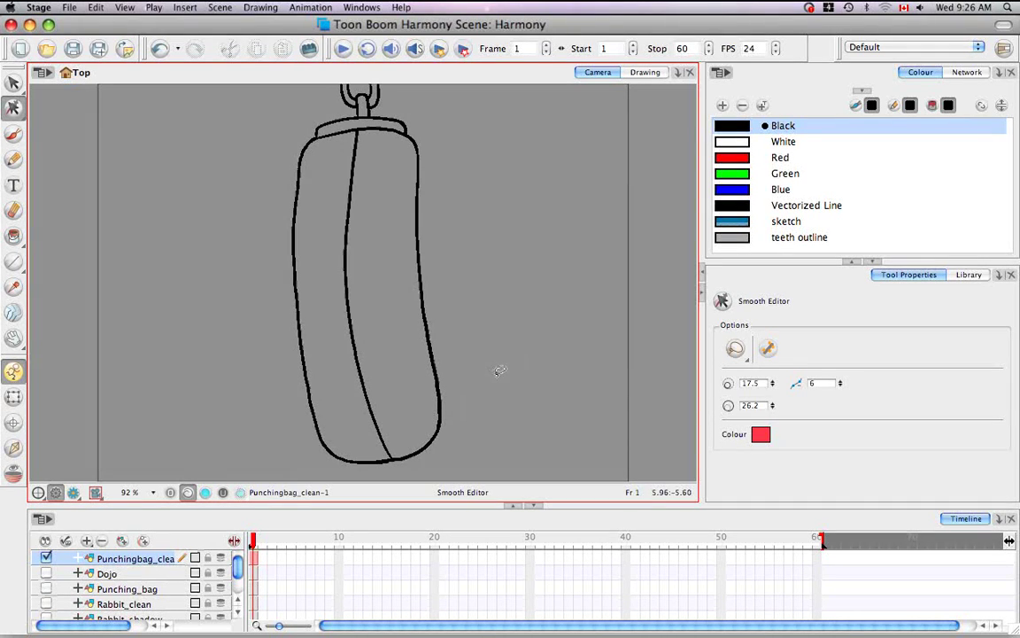